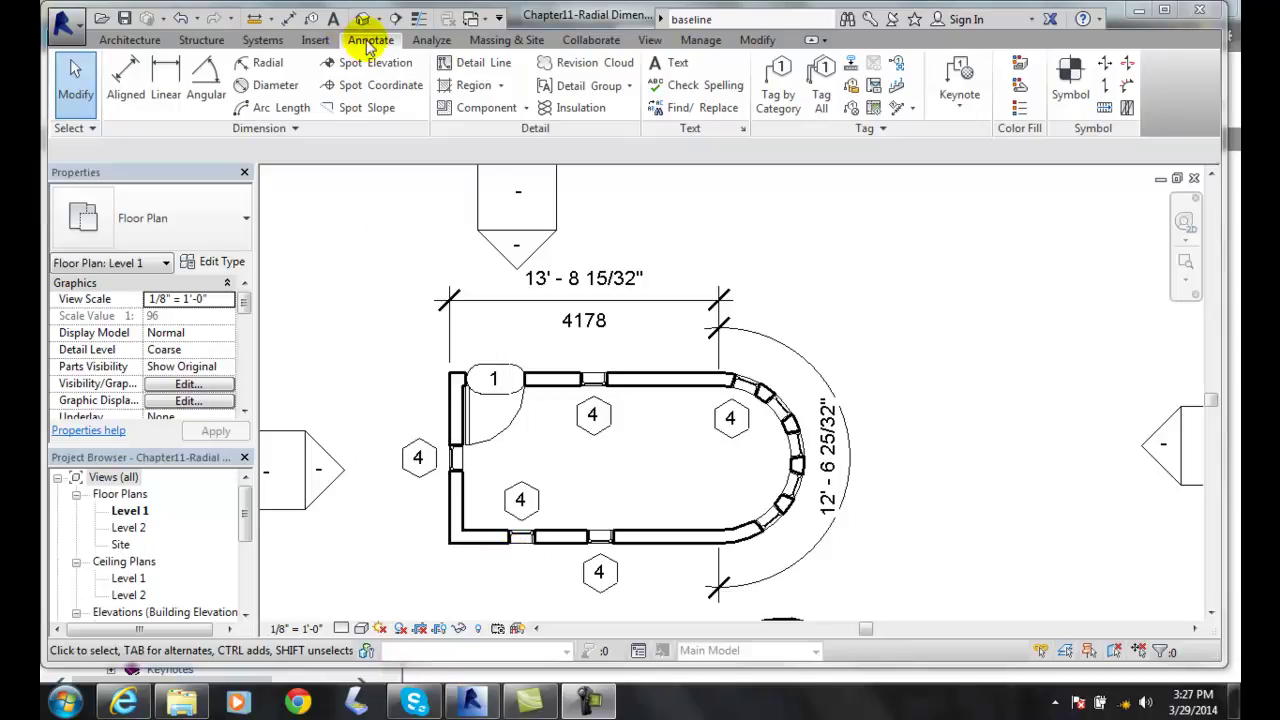
Open Linear Dimension Types from the Dimension panel drop-down, declining the save reminder.
{"action": "left_click", "coordinate": [295, 130]}
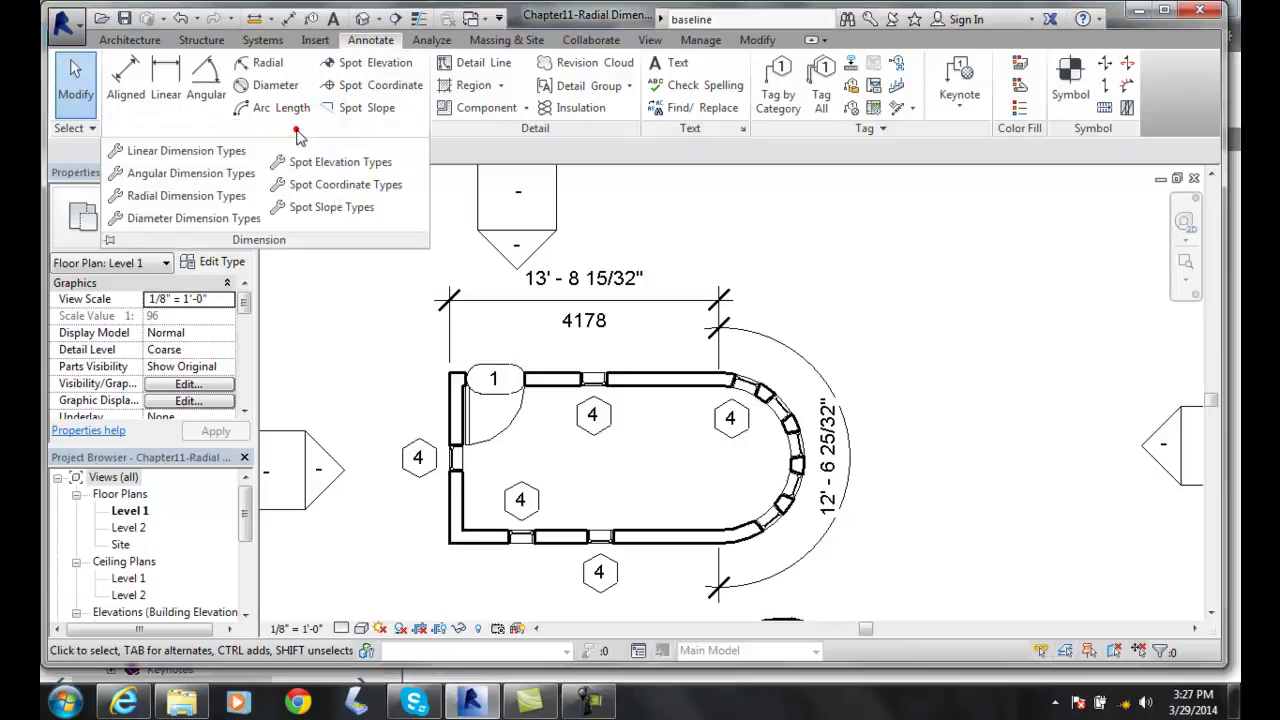
{"action": "left_click", "coordinate": [162, 160]}
{"action": "left_click", "coordinate": [591, 389]}
Duplicate the dimension type as 'Baseline - Linear - 3/32" Arial - Alternate Units 2'.
{"action": "left_click", "coordinate": [575, 533]}
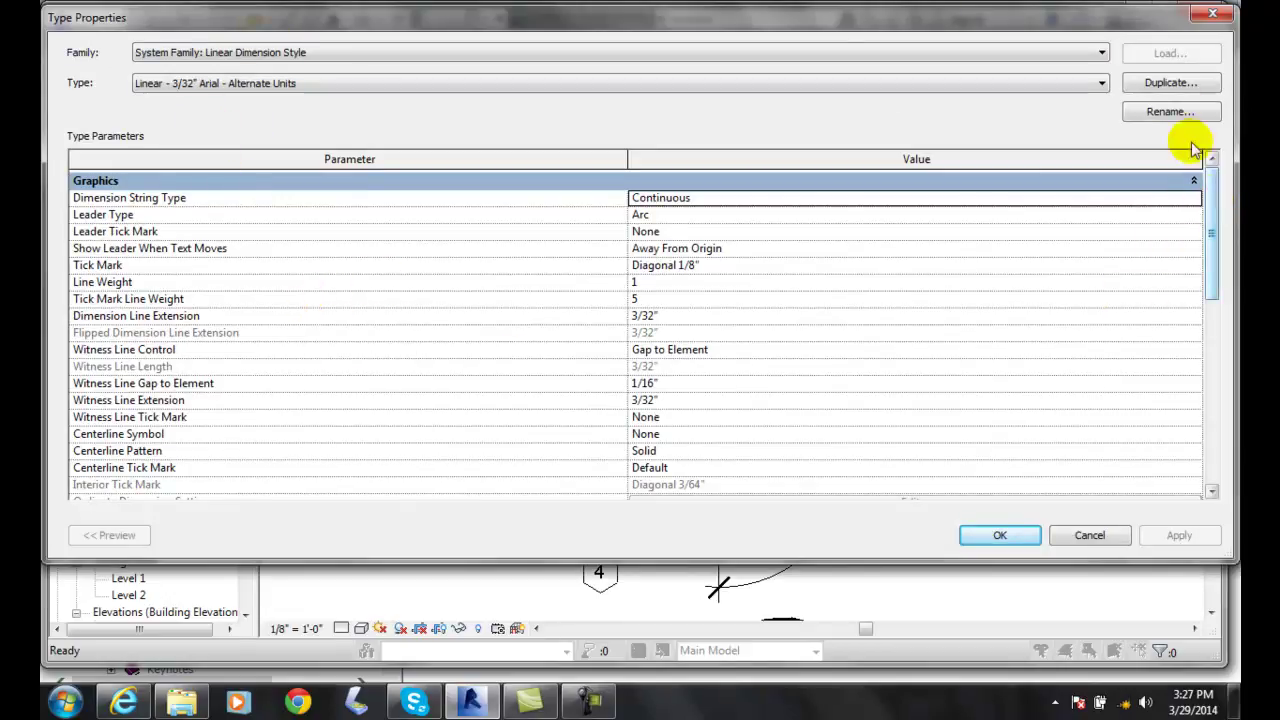
{"action": "left_click", "coordinate": [1170, 86]}
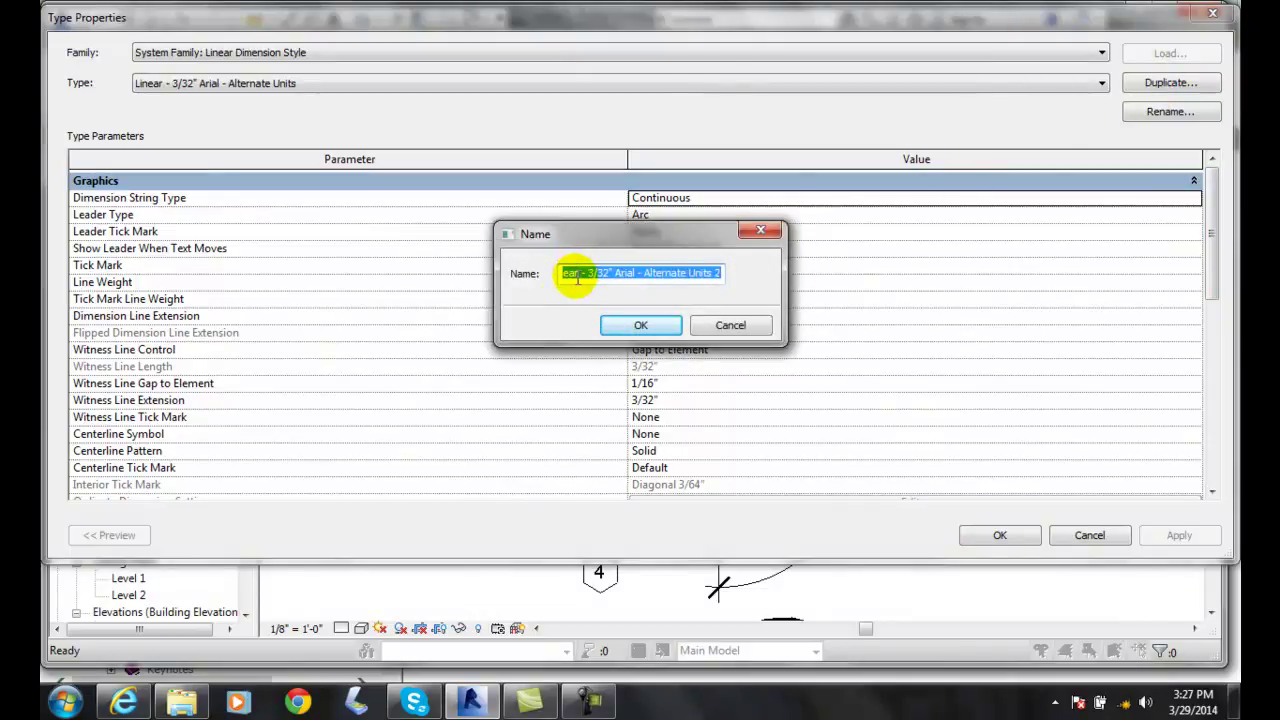
{"action": "left_click", "coordinate": [573, 272]}
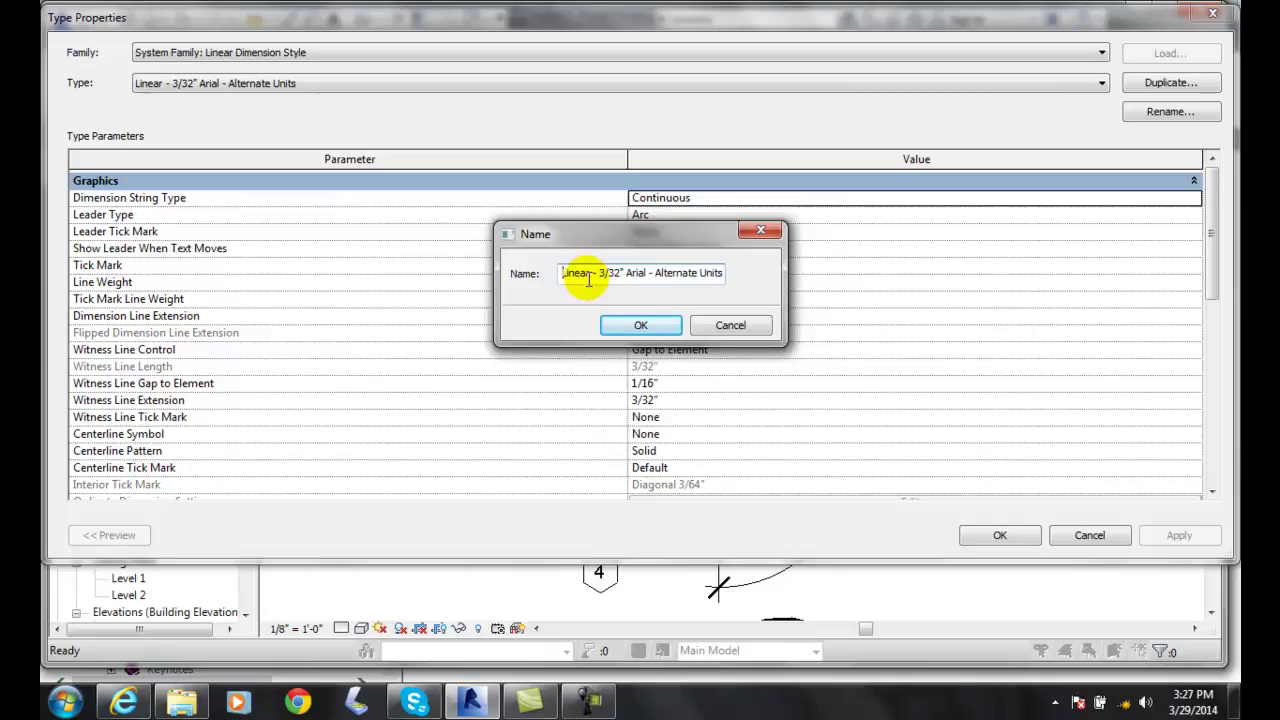
{"action": "type", "text": "Ba"}
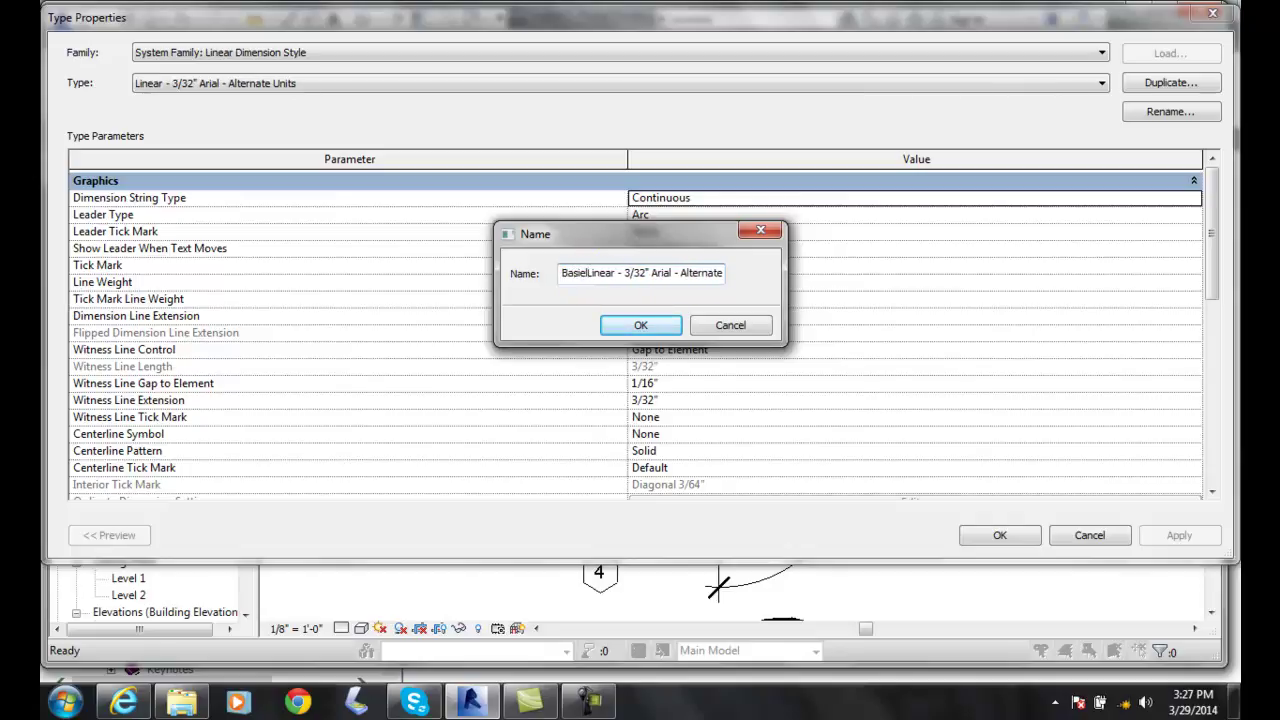
{"action": "type", "text": "sic"}
{"action": "key", "text": "BackSpace"}
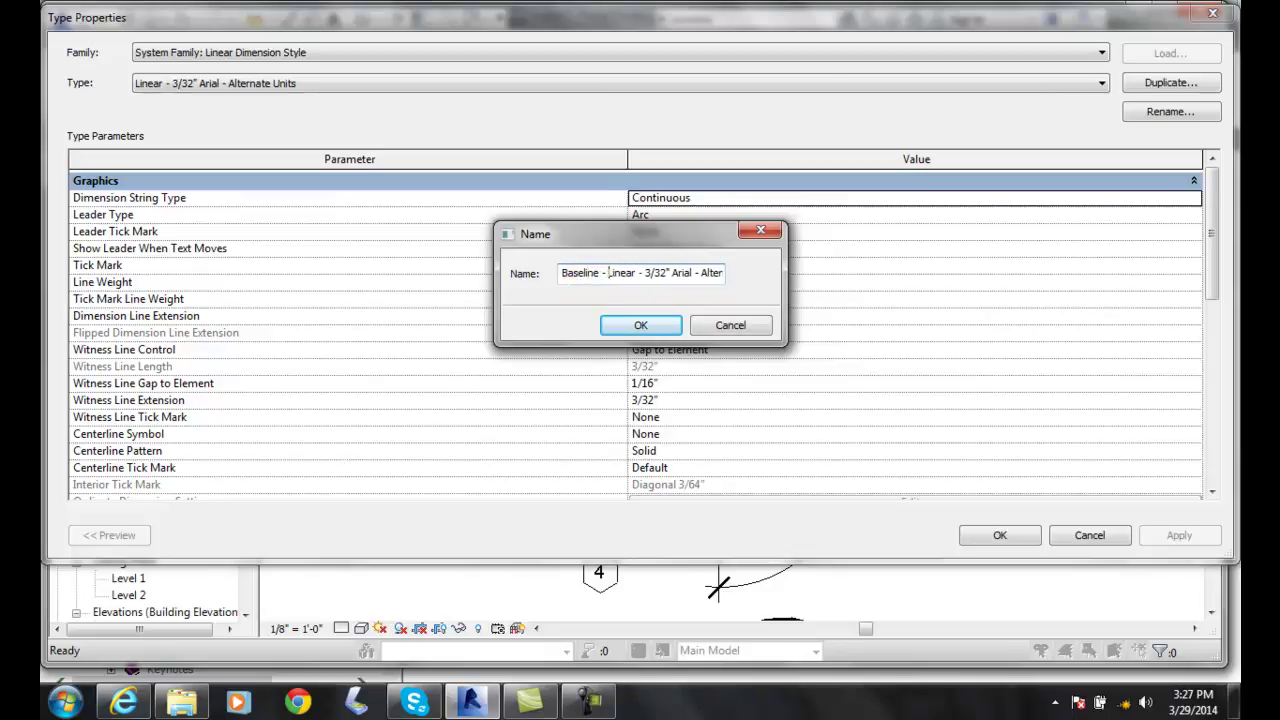
{"action": "left_click", "coordinate": [643, 327]}
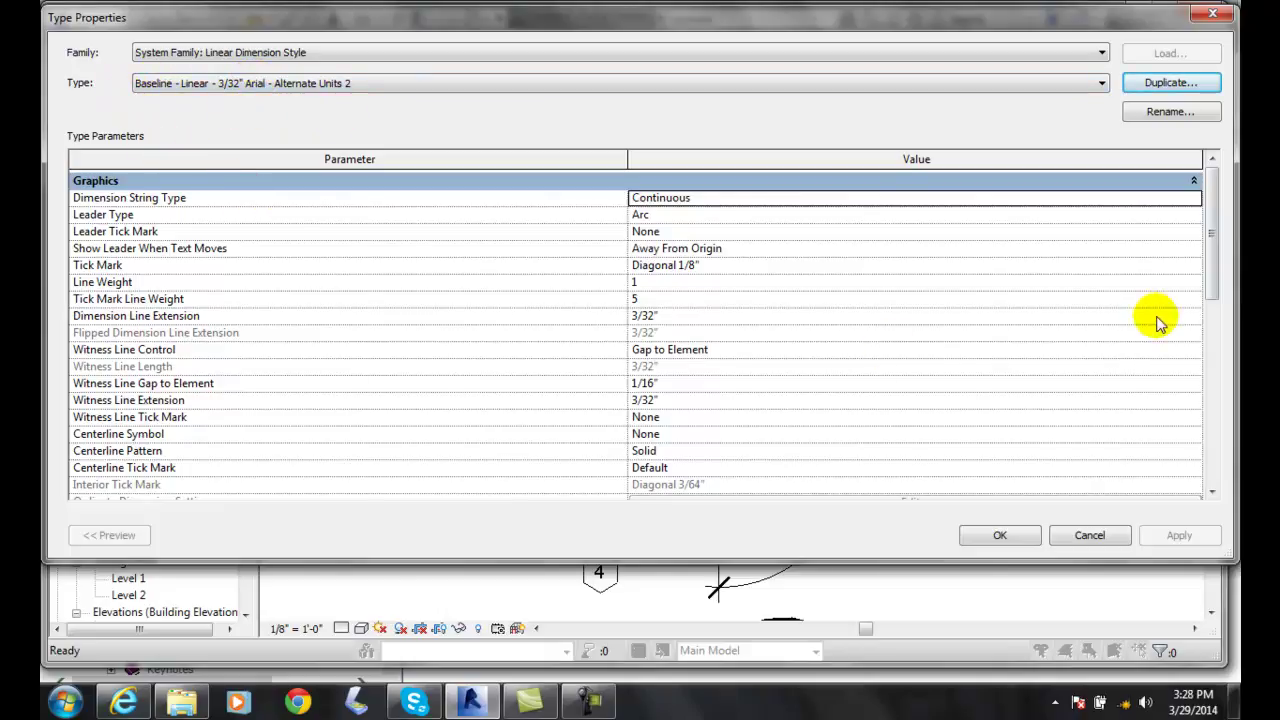
Set the new type's Dimension String Type to Baseline and save the type.
{"action": "left_click", "coordinate": [1208, 229]}
{"action": "mouse_move", "coordinate": [1208, 229]}
{"action": "left_mouse_down"}
{"action": "mouse_move", "coordinate": [1203, 421]}
{"action": "mouse_move", "coordinate": [1211, 232]}
{"action": "left_mouse_up"}
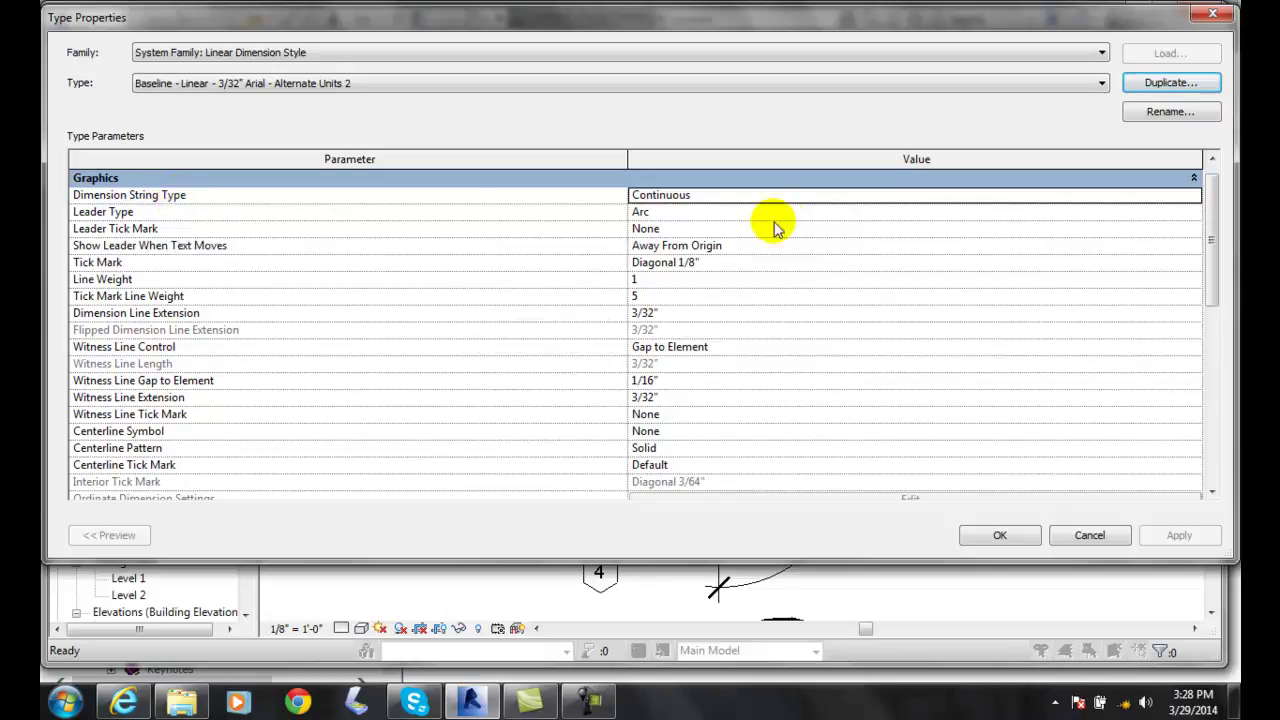
{"action": "left_click", "coordinate": [1116, 198]}
{"action": "left_click", "coordinate": [1195, 197]}
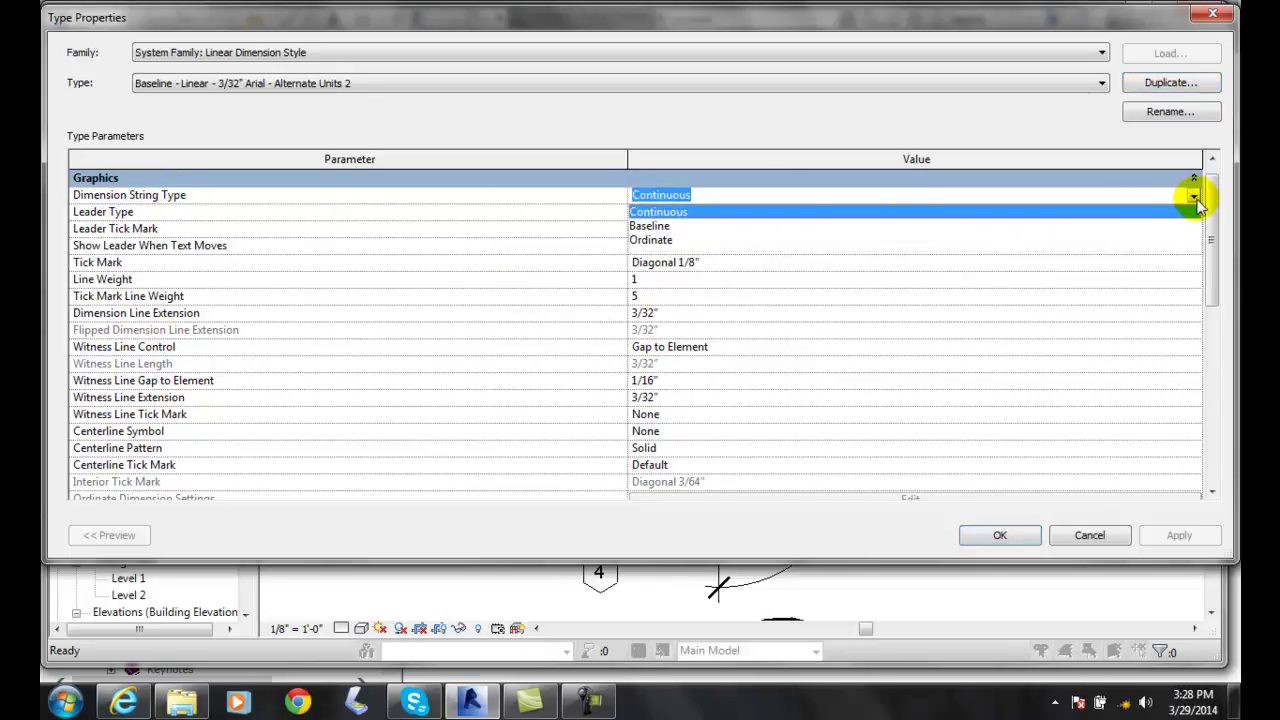
{"action": "left_click", "coordinate": [652, 226]}
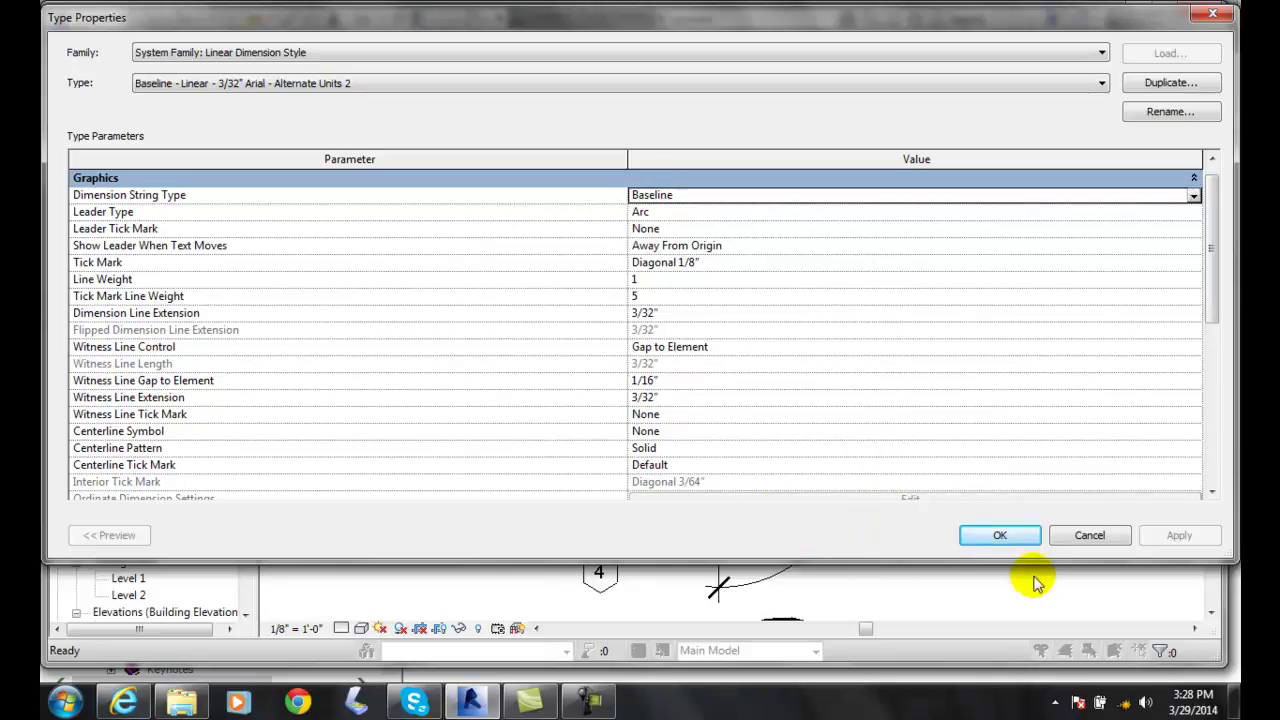
{"action": "left_click", "coordinate": [1000, 537]}
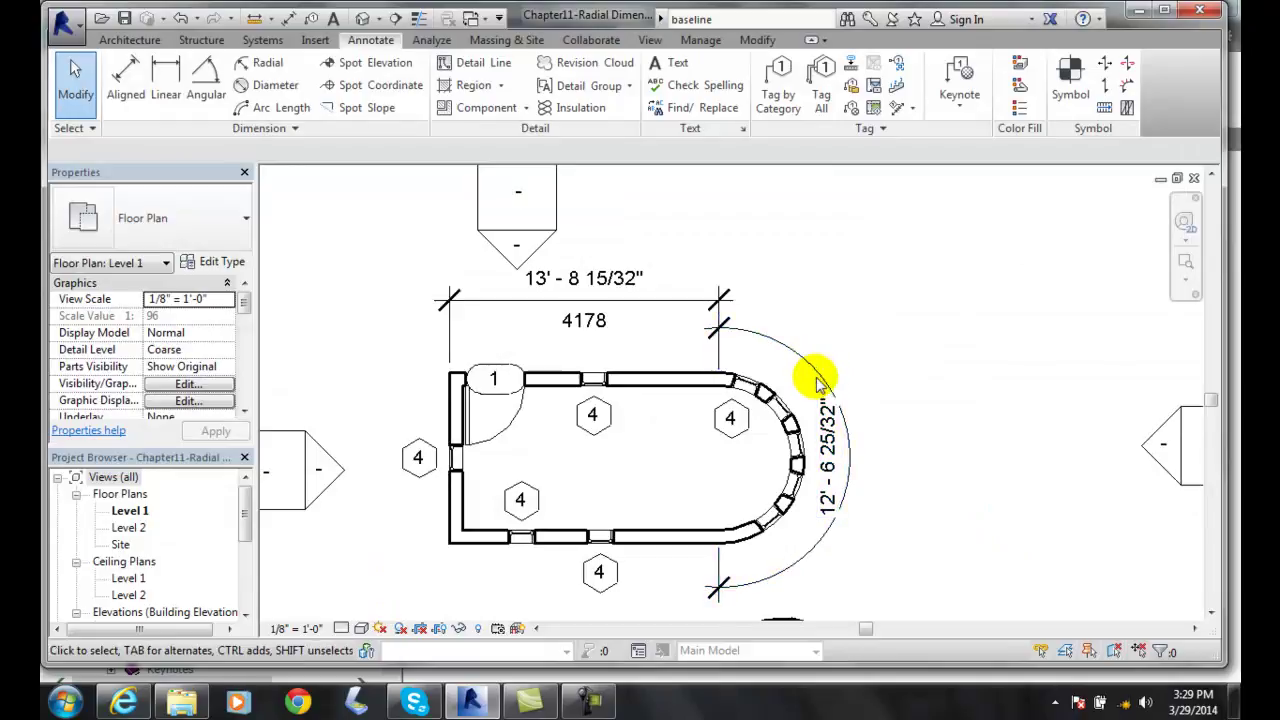
Start the Linear dimension tool with the 'Baseline - Linear - 3/32" Arial - Alternate Units 2' type.
{"action": "scroll", "coordinate": [905, 410], "scroll_direction": "down", "scroll_amount": 3}
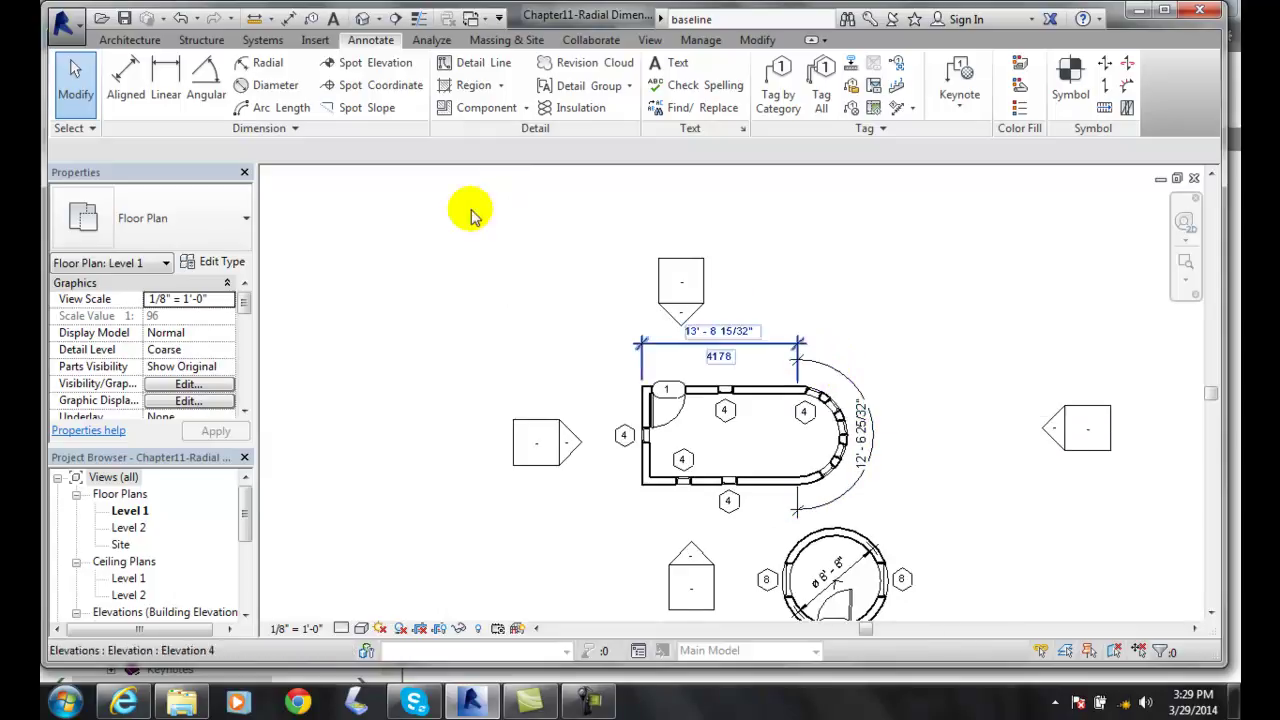
{"action": "left_click", "coordinate": [166, 86]}
{"action": "scroll", "coordinate": [669, 368], "scroll_direction": "up", "scroll_amount": 2}
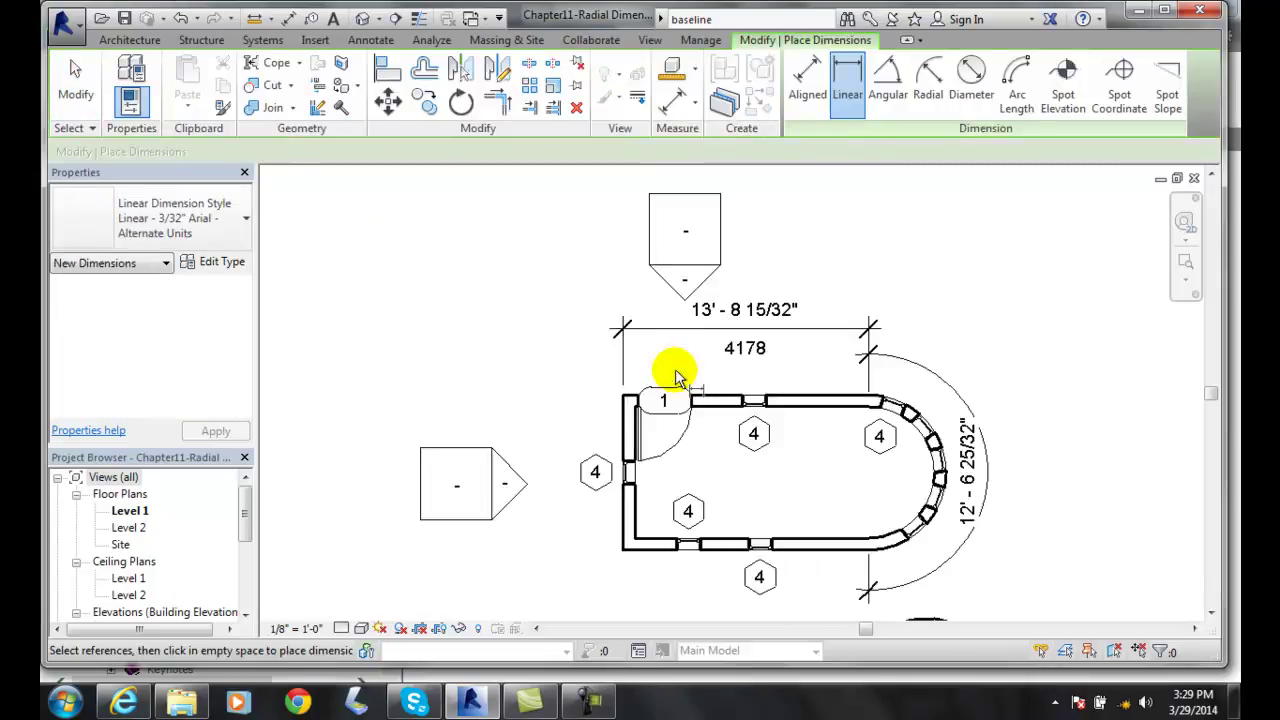
{"action": "scroll", "coordinate": [622, 400], "scroll_direction": "up", "scroll_amount": 1}
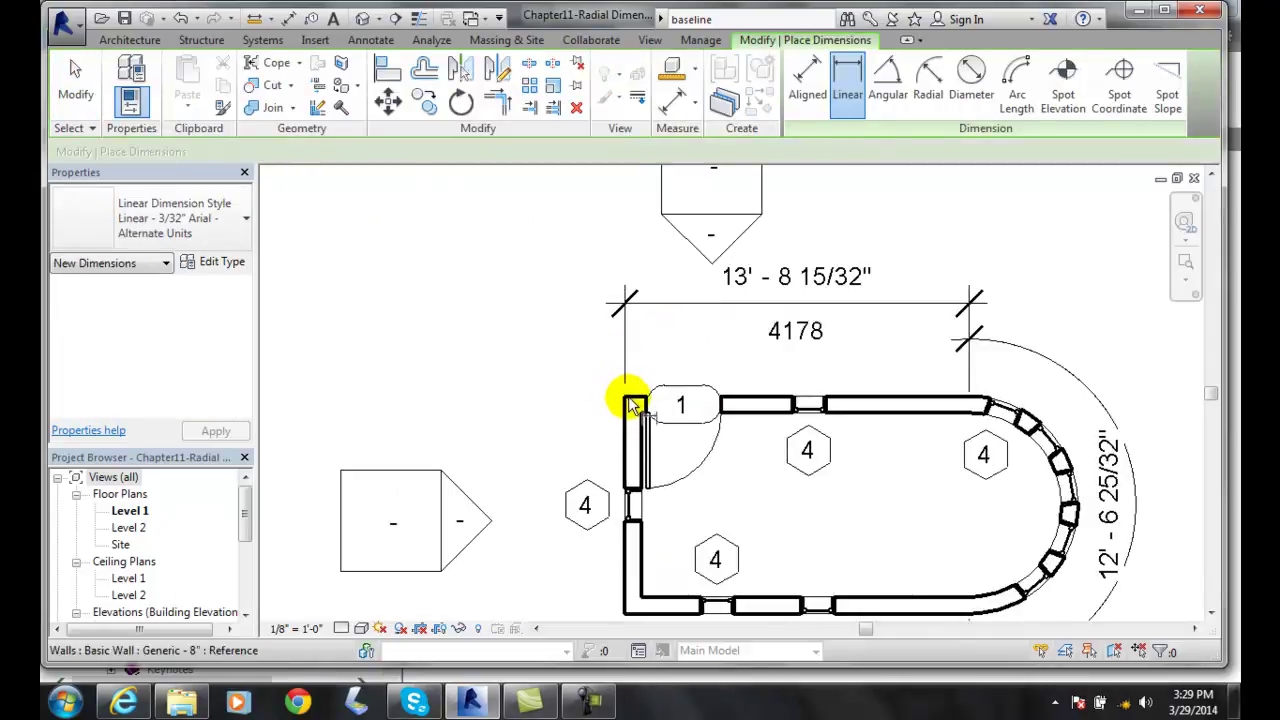
{"action": "left_click", "coordinate": [246, 220]}
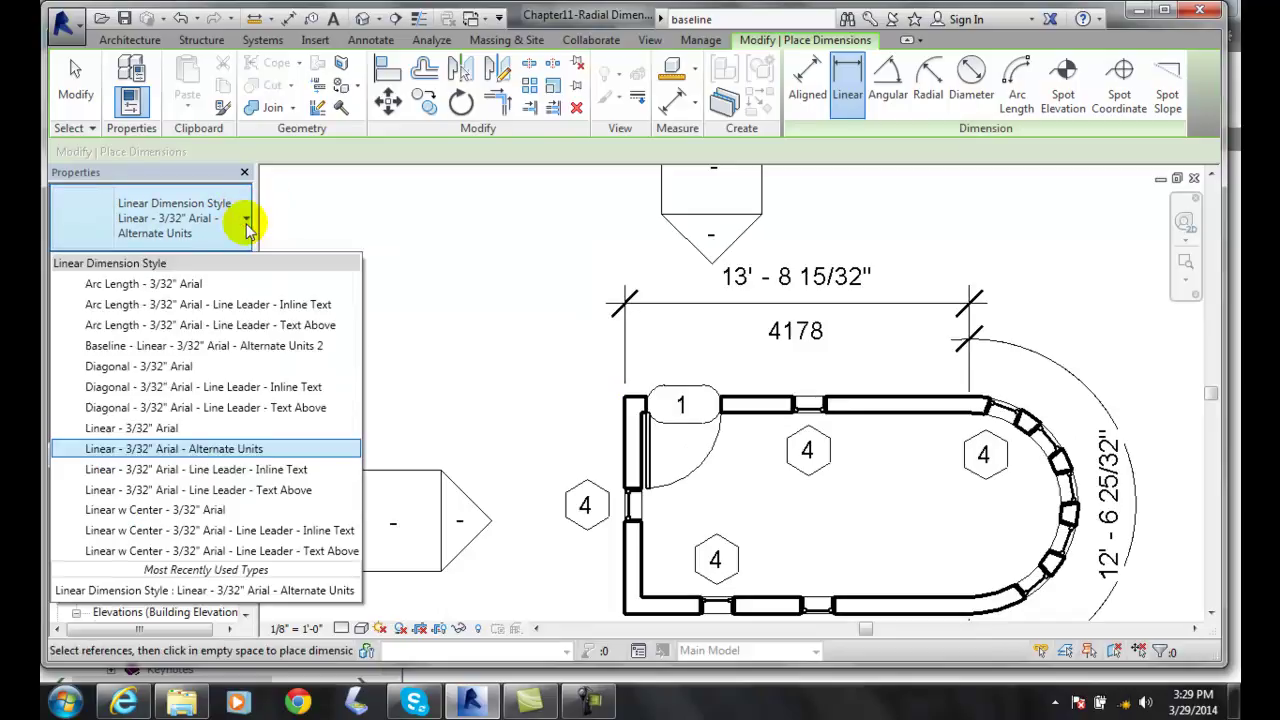
{"action": "left_click", "coordinate": [155, 345]}
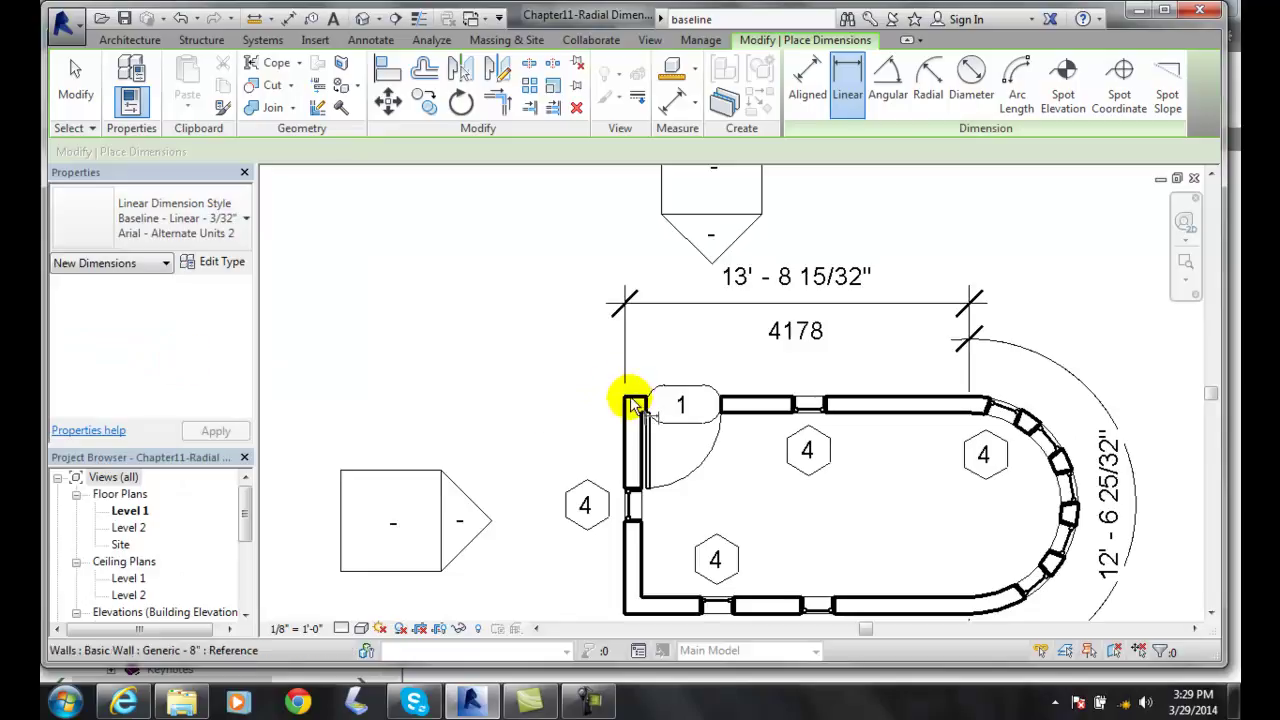
Place baseline dimensions from the wall corner above the top wall, reading 6' - 8" and 13' - 8 15/32".
{"action": "scroll", "coordinate": [628, 403], "scroll_direction": "up", "scroll_amount": 3}
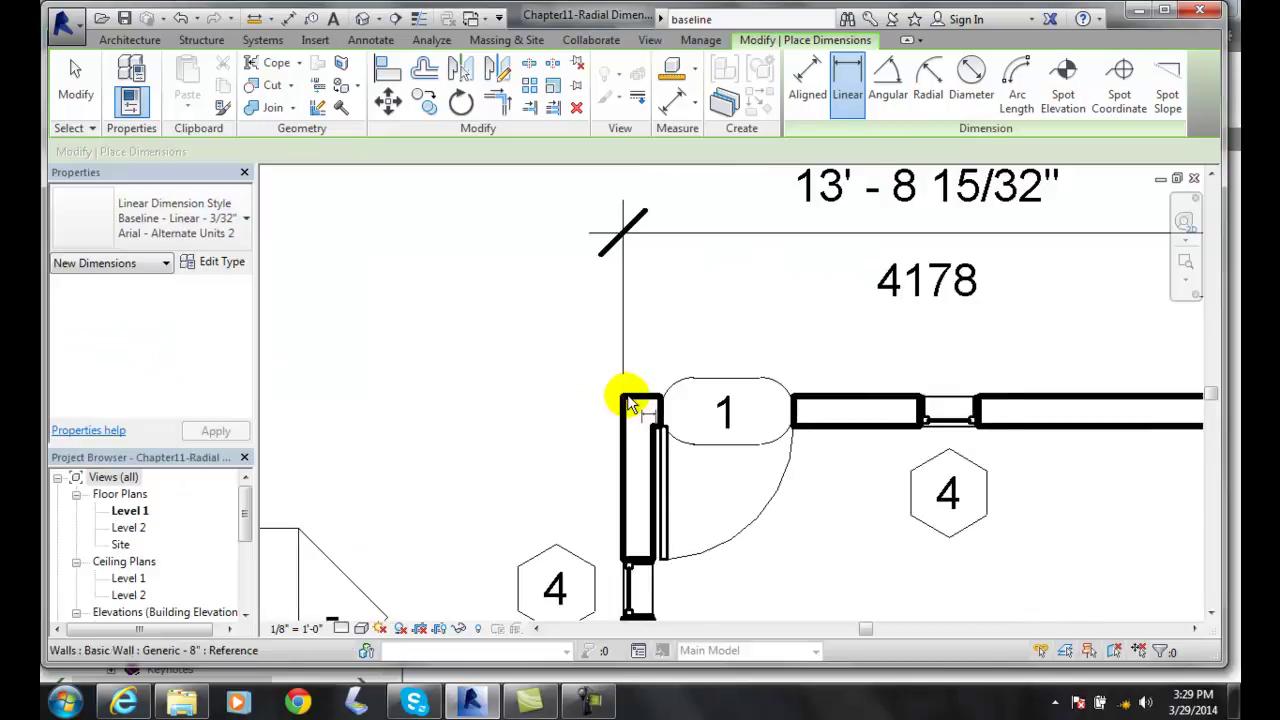
{"action": "left_click", "coordinate": [628, 403]}
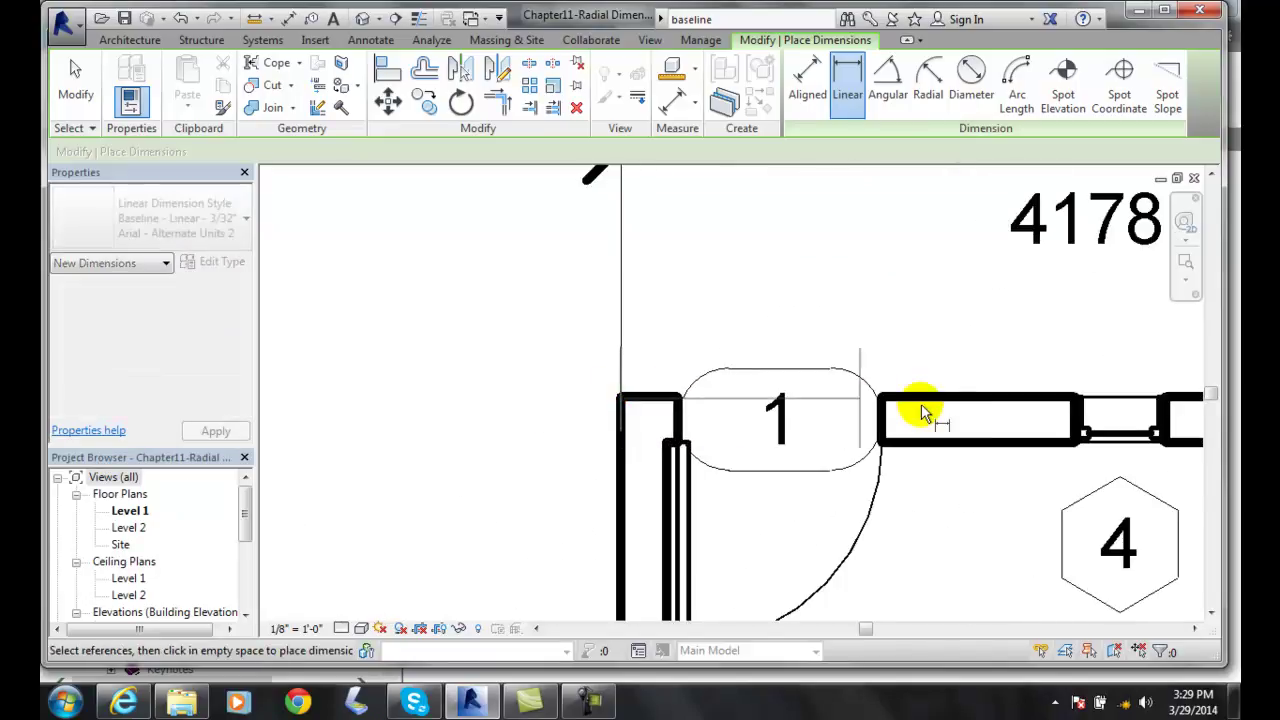
{"action": "scroll", "coordinate": [936, 413], "scroll_direction": "down", "scroll_amount": 2}
{"action": "scroll", "coordinate": [936, 413], "scroll_direction": "down", "scroll_amount": 1}
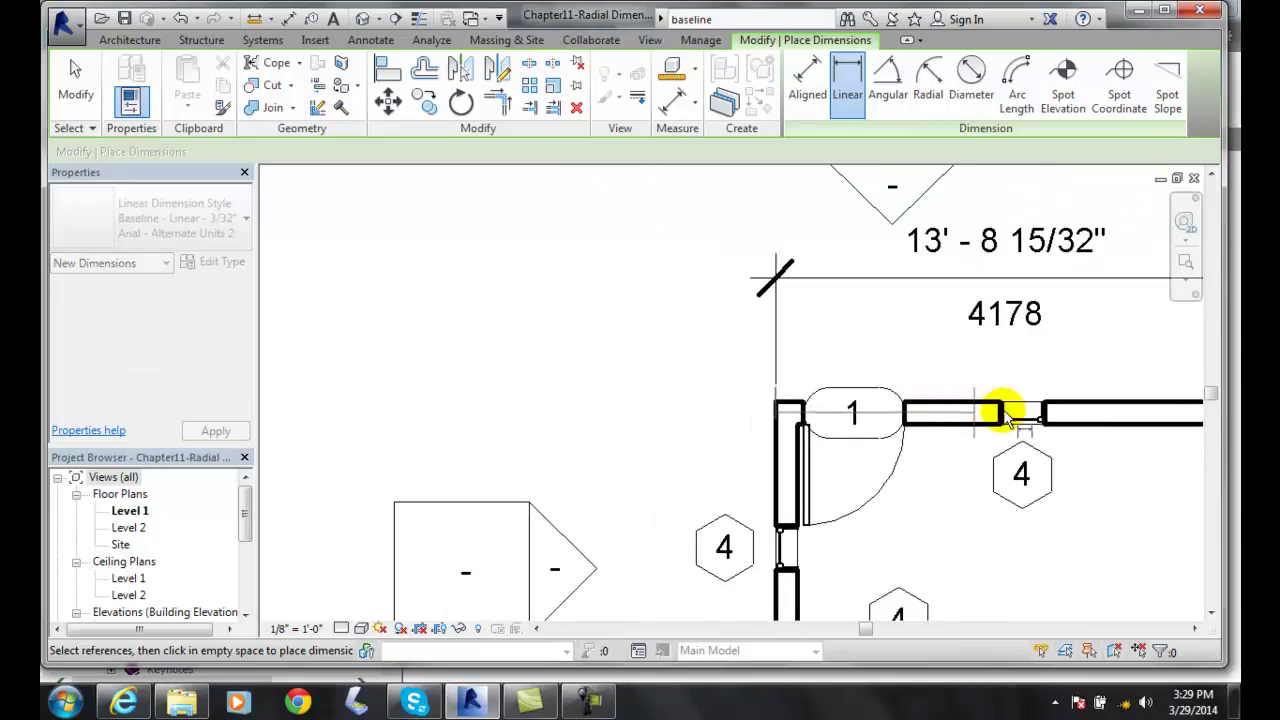
{"action": "scroll", "coordinate": [1025, 420], "scroll_direction": "up", "scroll_amount": 3}
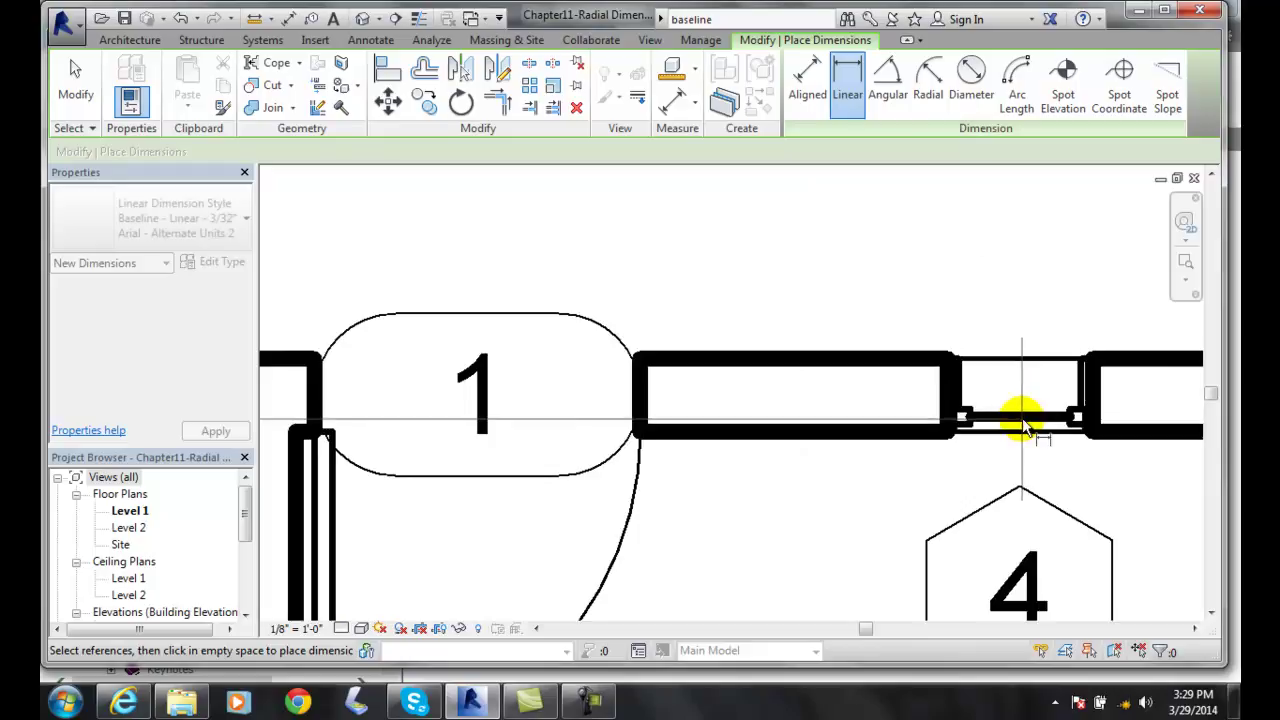
{"action": "scroll", "coordinate": [1025, 420], "scroll_direction": "up", "scroll_amount": 4}
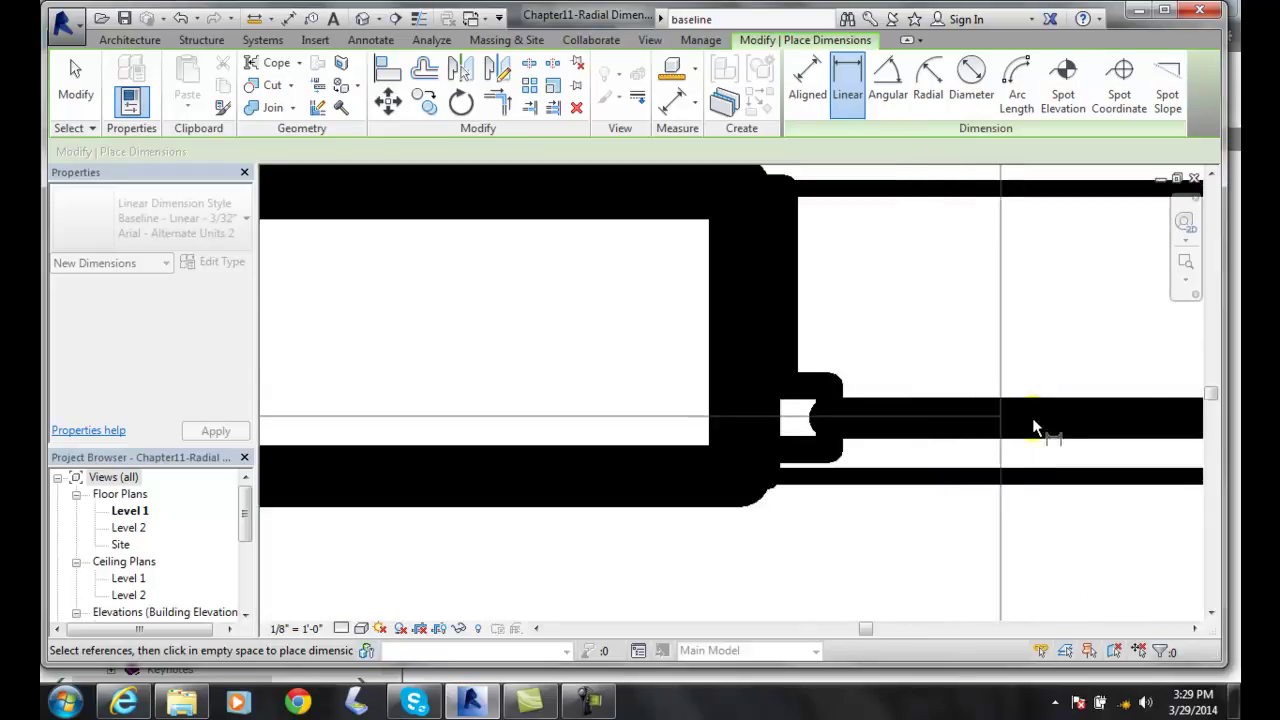
{"action": "scroll", "coordinate": [1065, 417], "scroll_direction": "down", "scroll_amount": 3}
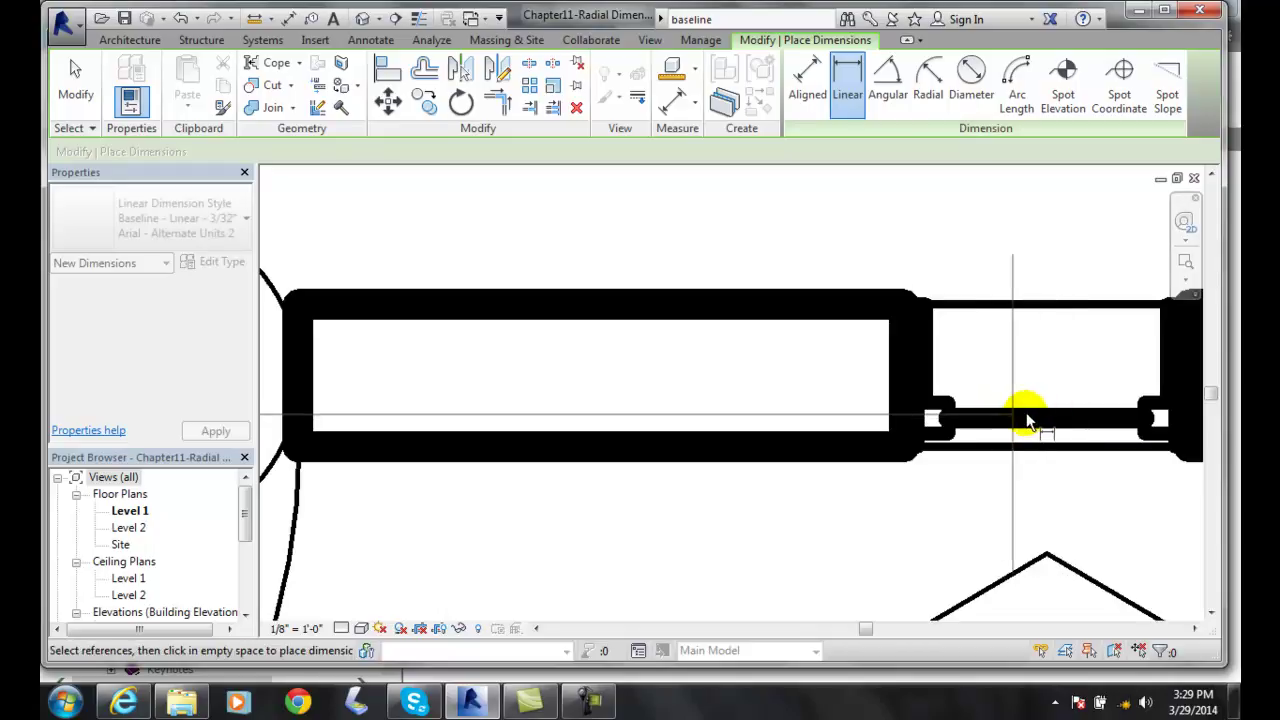
{"action": "left_click", "coordinate": [904, 452]}
{"action": "scroll", "coordinate": [868, 322], "scroll_direction": "down", "scroll_amount": 5}
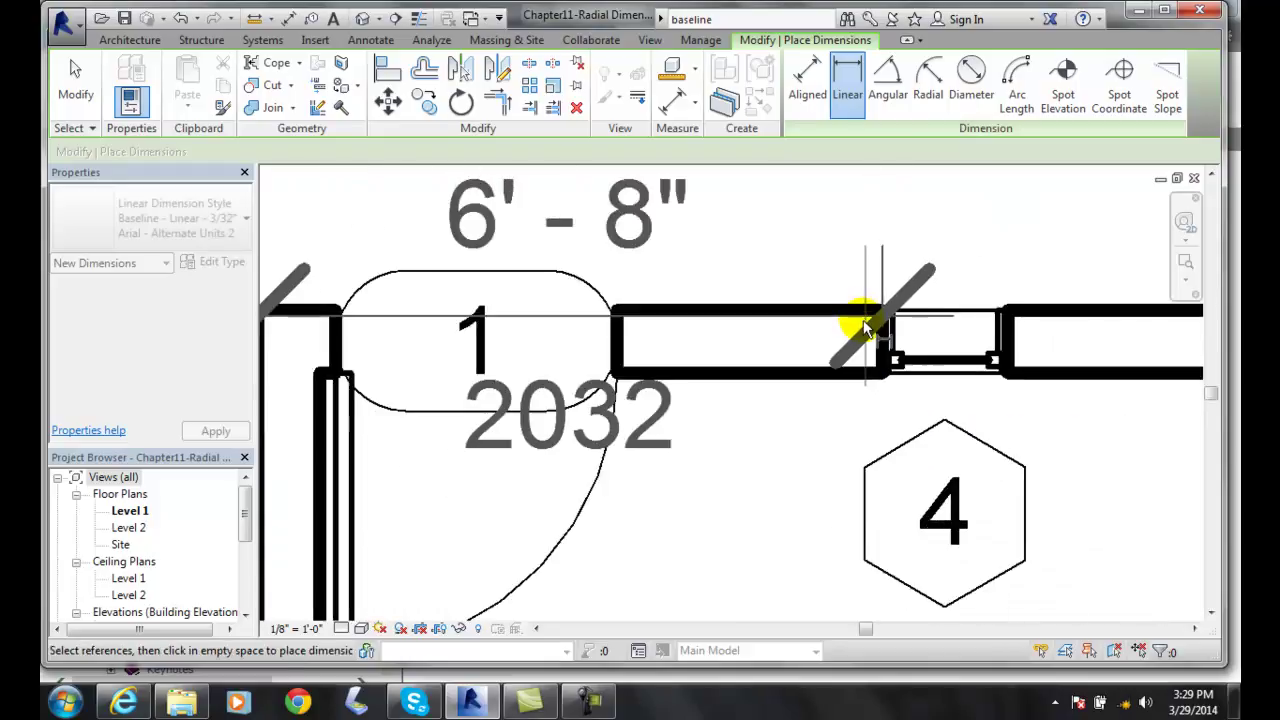
{"action": "scroll", "coordinate": [855, 322], "scroll_direction": "down", "scroll_amount": 3}
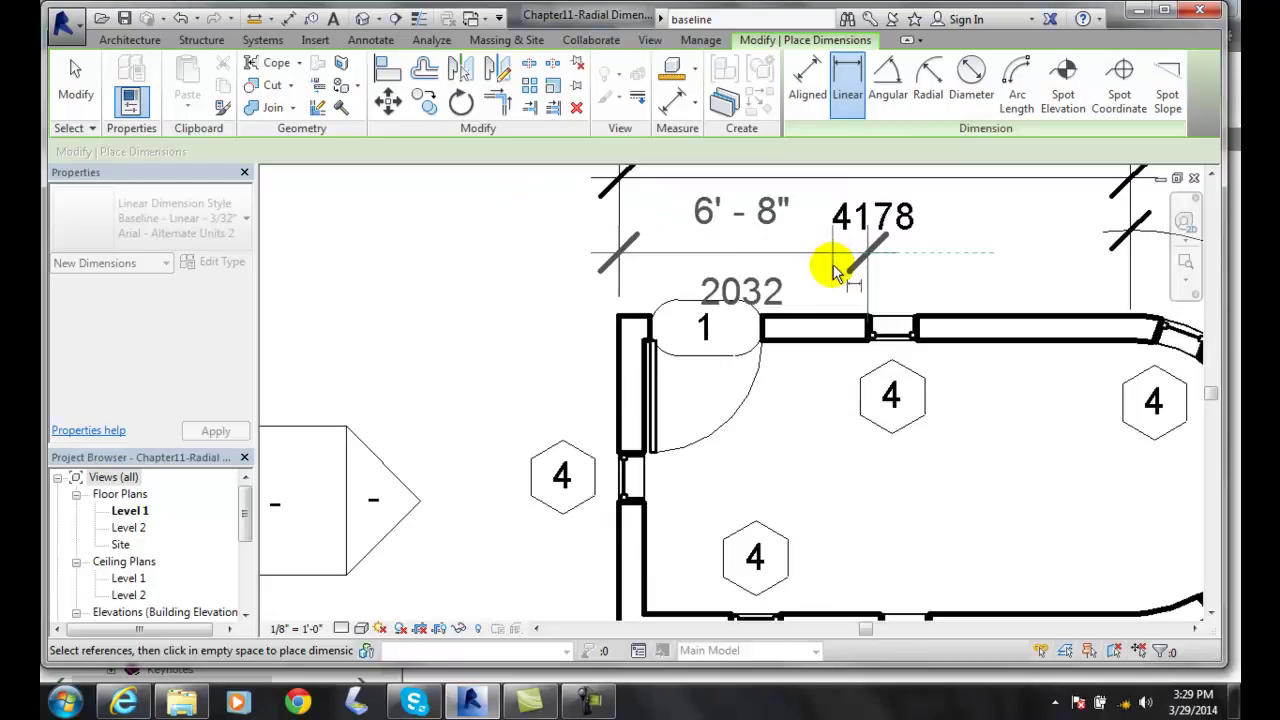
{"action": "left_click", "coordinate": [834, 267]}
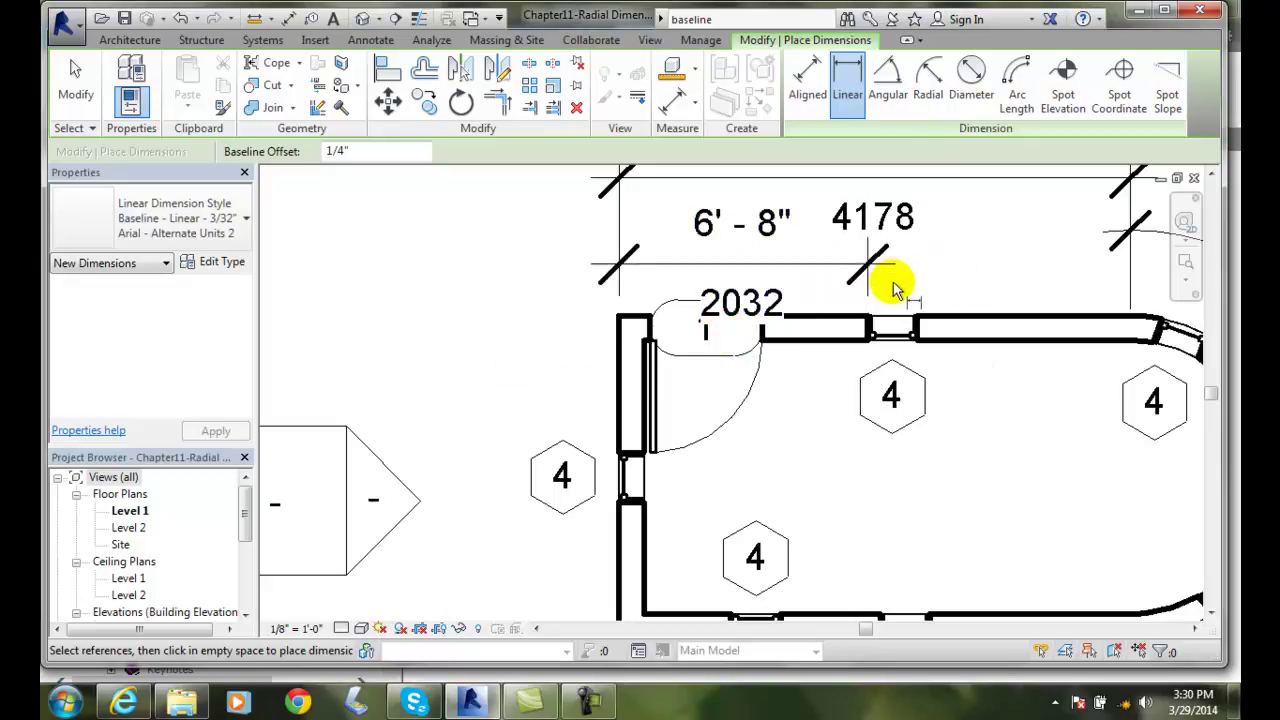
{"action": "scroll", "coordinate": [880, 290], "scroll_direction": "down", "scroll_amount": 2}
{"action": "scroll", "coordinate": [790, 293], "scroll_direction": "down", "scroll_amount": 1}
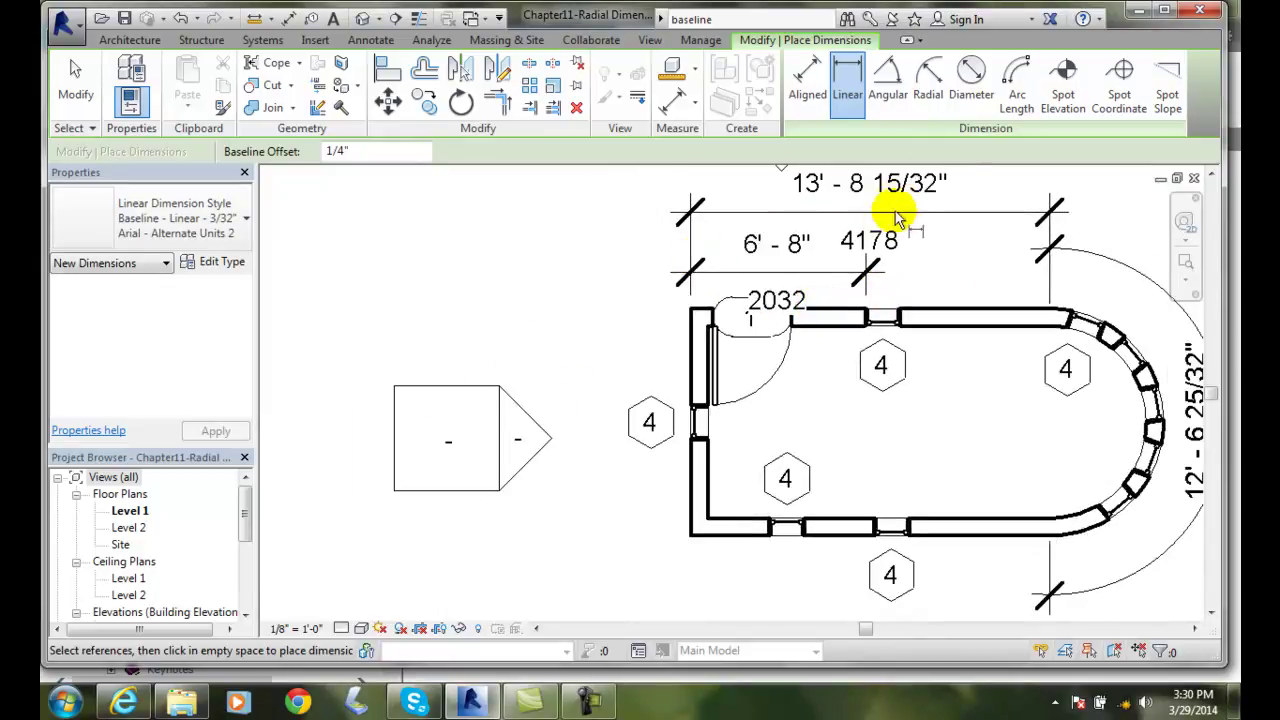
{"action": "scroll", "coordinate": [812, 262], "scroll_direction": "down", "scroll_amount": 2}
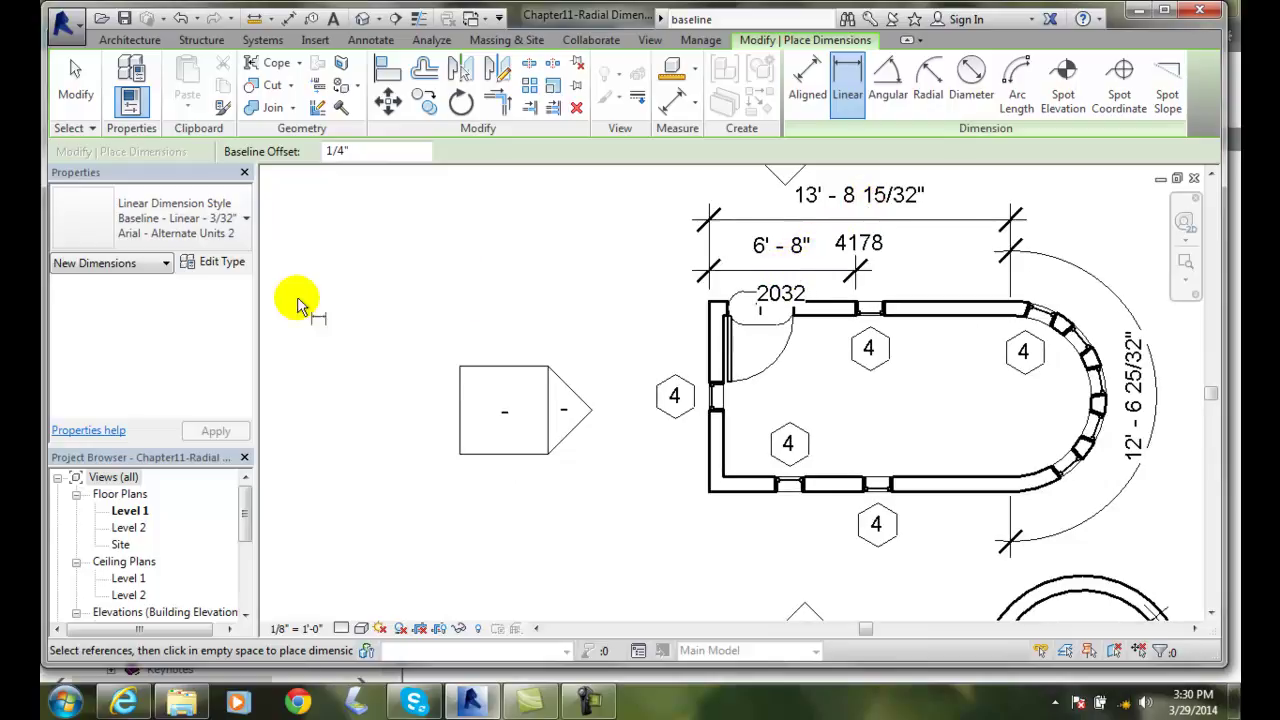
Rename the dimension type to 'Baseline - Linear - 3/32" Arial'.
{"action": "left_click", "coordinate": [211, 264]}
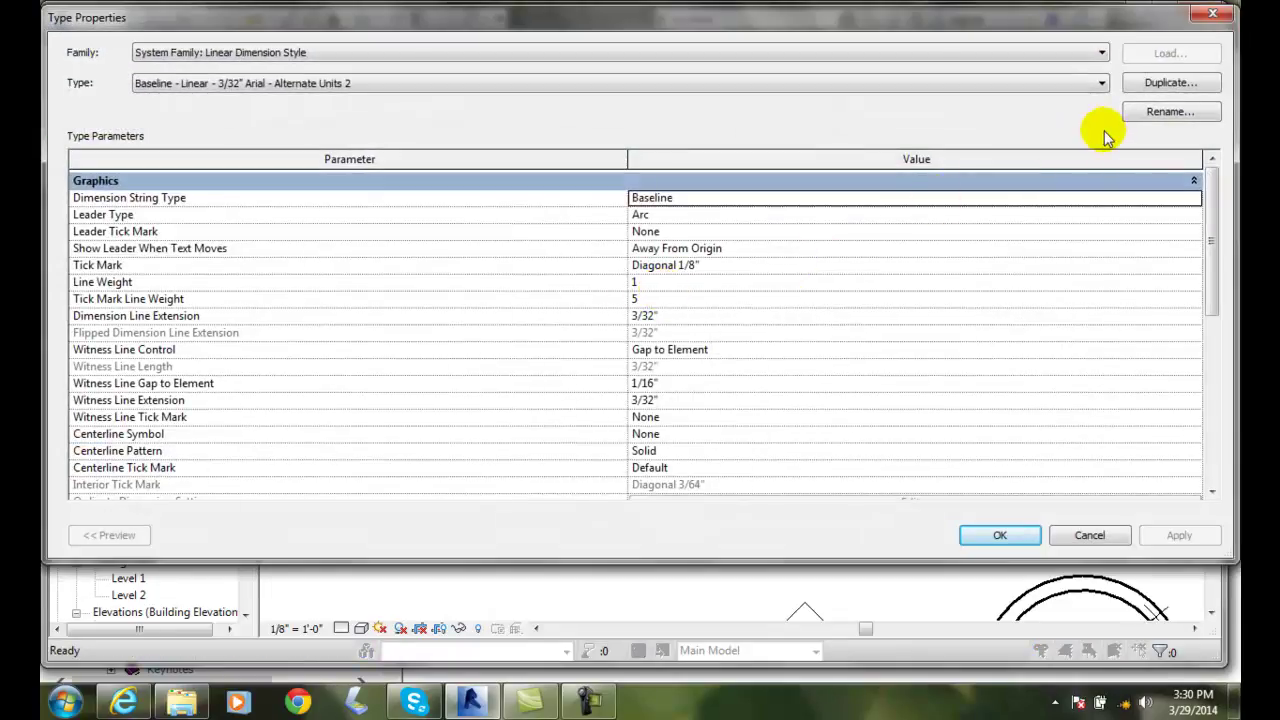
{"action": "left_click", "coordinate": [1168, 112]}
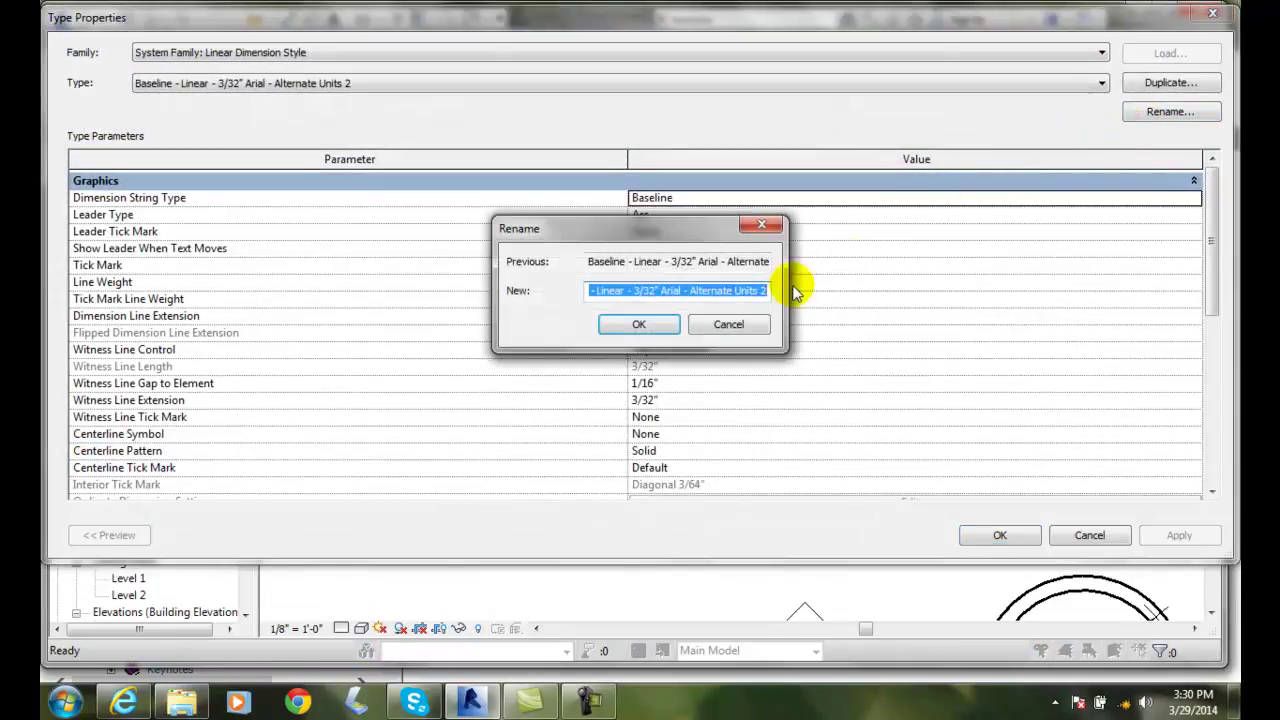
{"action": "left_click_drag", "start_coordinate": [681, 291], "coordinate": [882, 307]}
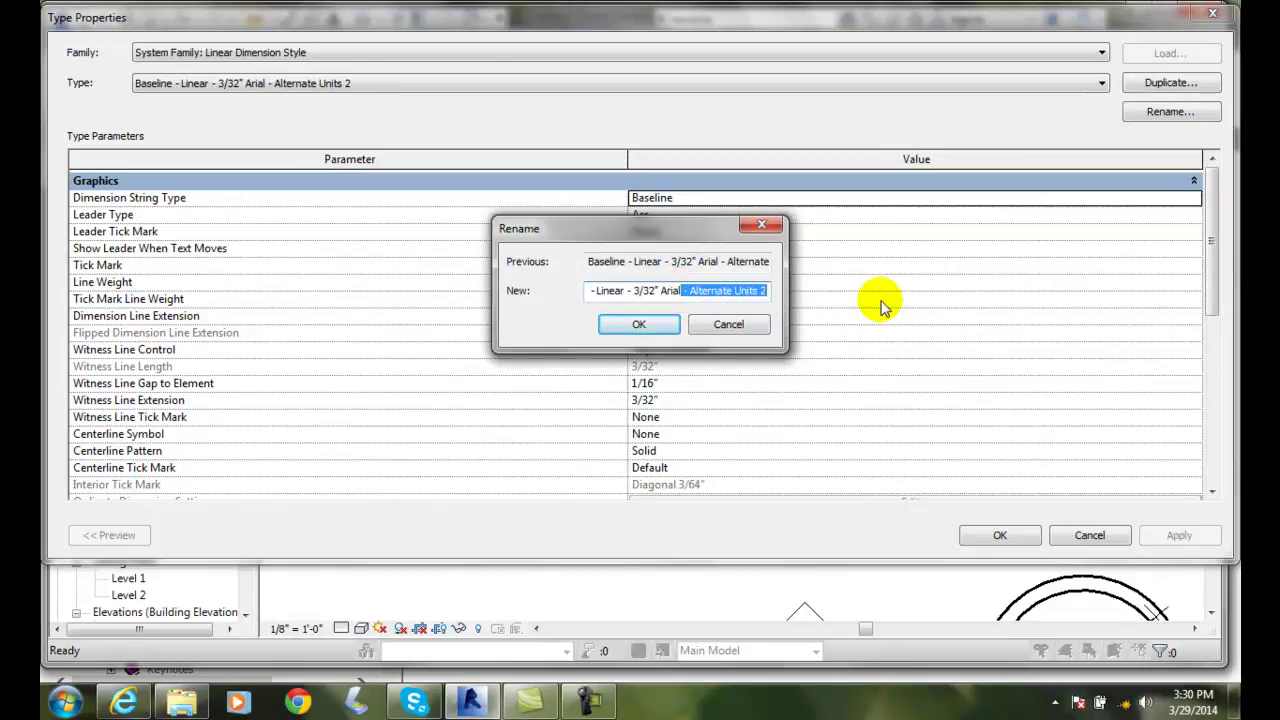
{"action": "left_click", "coordinate": [638, 324]}
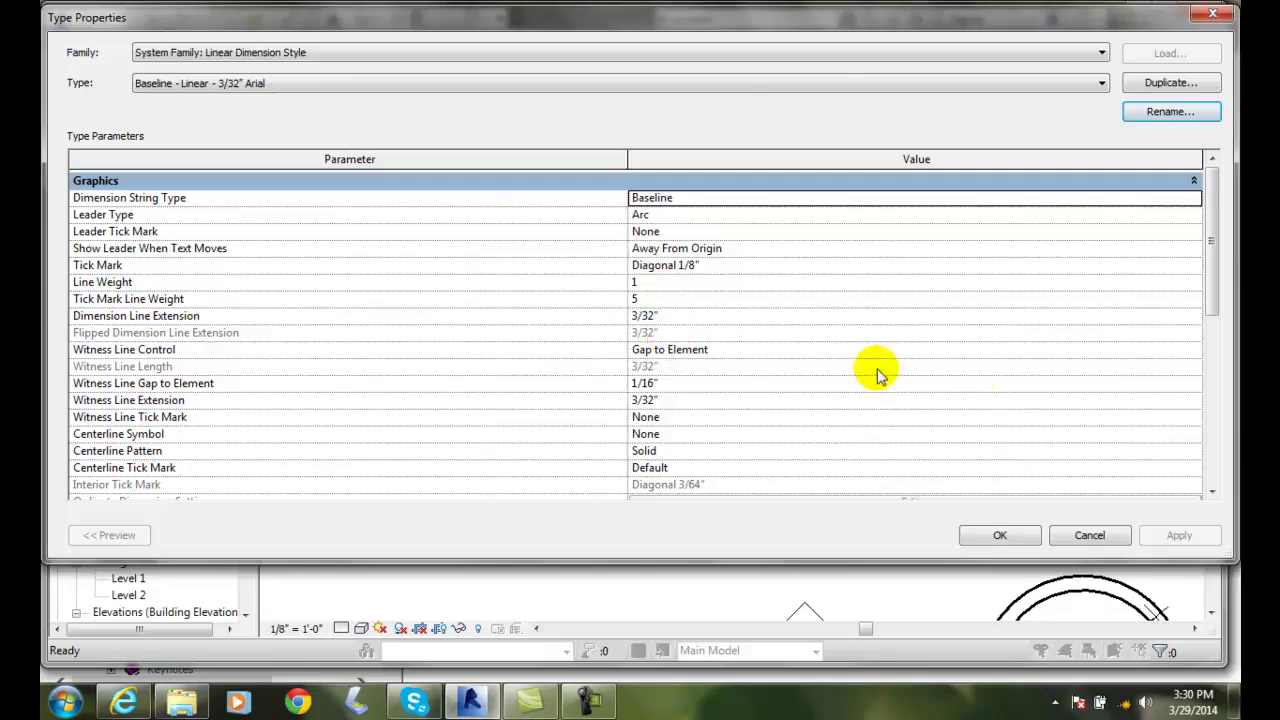
Set the type's Alternate Units to None and apply the change.
{"action": "left_click_drag", "start_coordinate": [1213, 243], "coordinate": [1217, 402]}
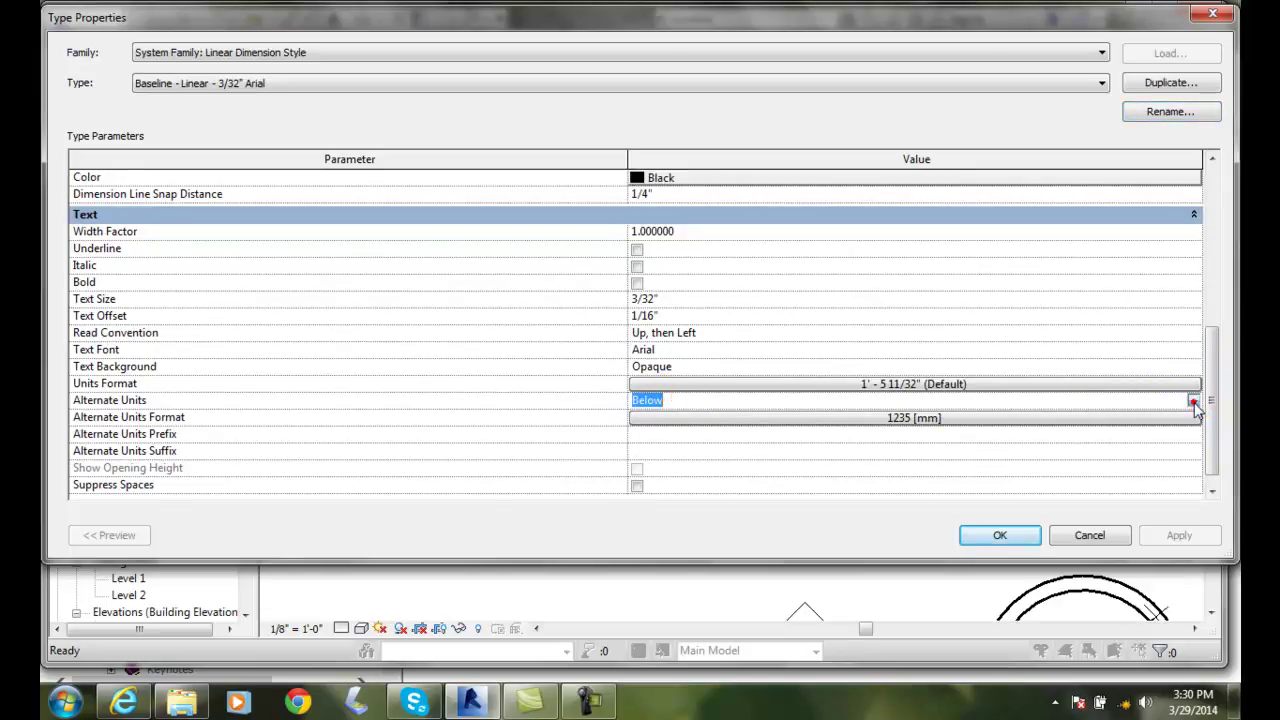
{"action": "left_click", "coordinate": [1194, 401]}
{"action": "left_click", "coordinate": [642, 410]}
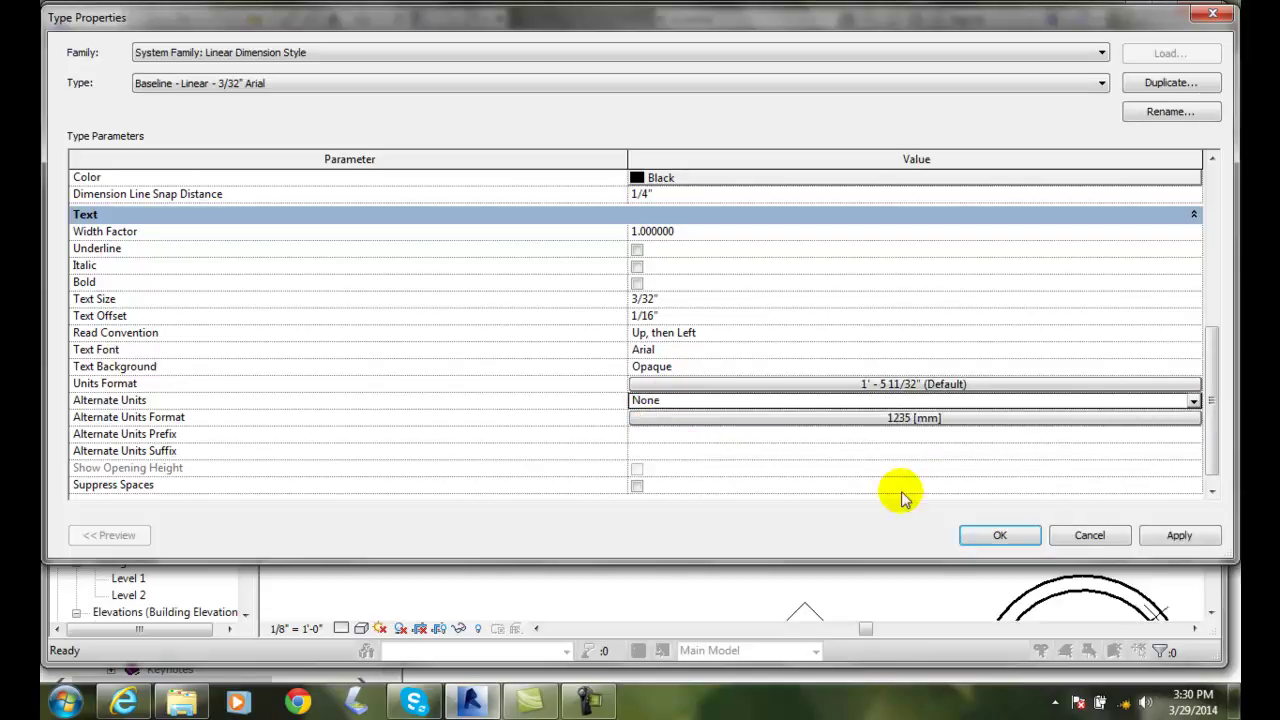
{"action": "left_click", "coordinate": [1176, 537]}
{"action": "left_click", "coordinate": [1000, 537]}
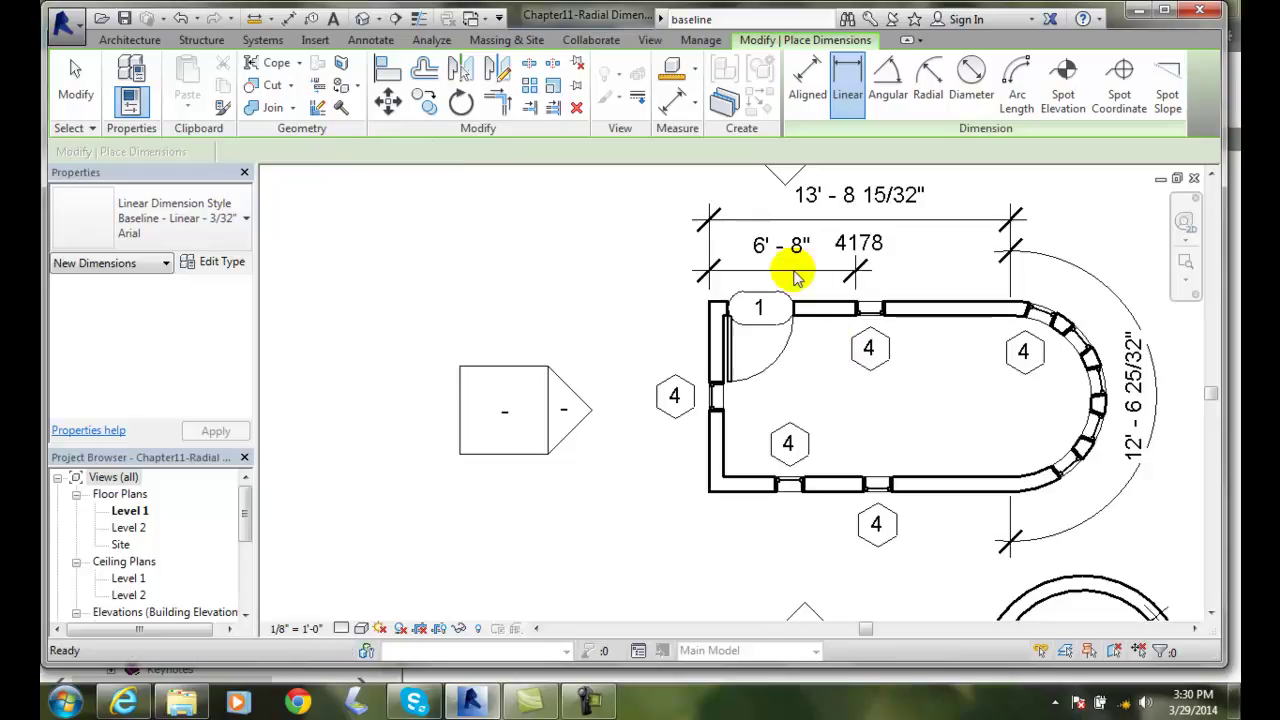
Finish dimensioning, check the 4178 dimension's type, and open the Dimension panel drop-down.
{"action": "key", "text": "Escape"}
{"action": "key", "text": "Escape"}
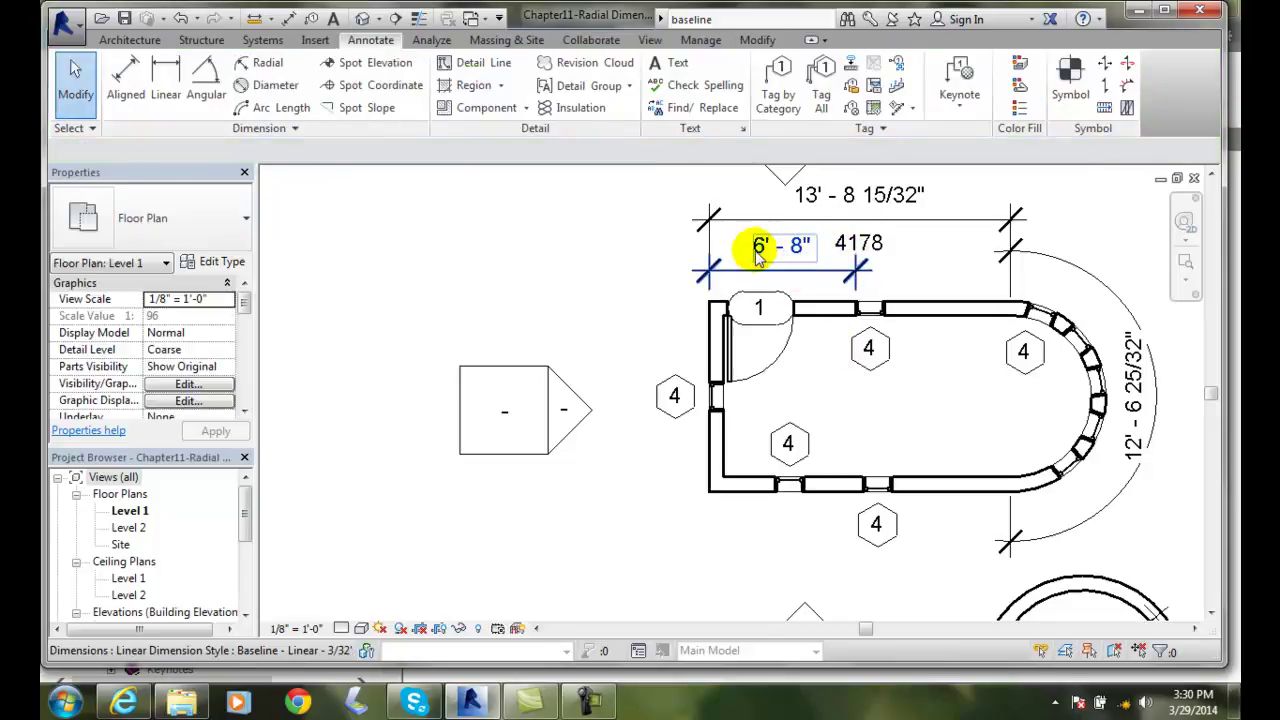
{"action": "left_click", "coordinate": [864, 240]}
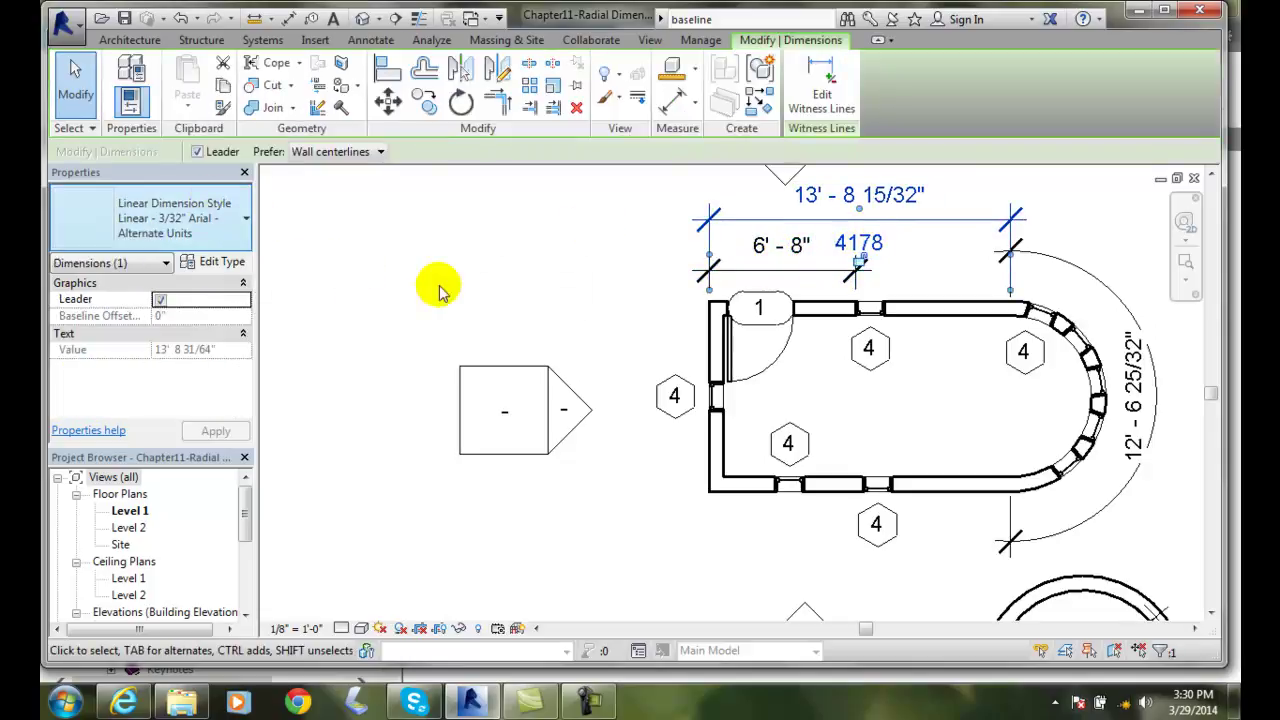
{"action": "key", "text": "Escape"}
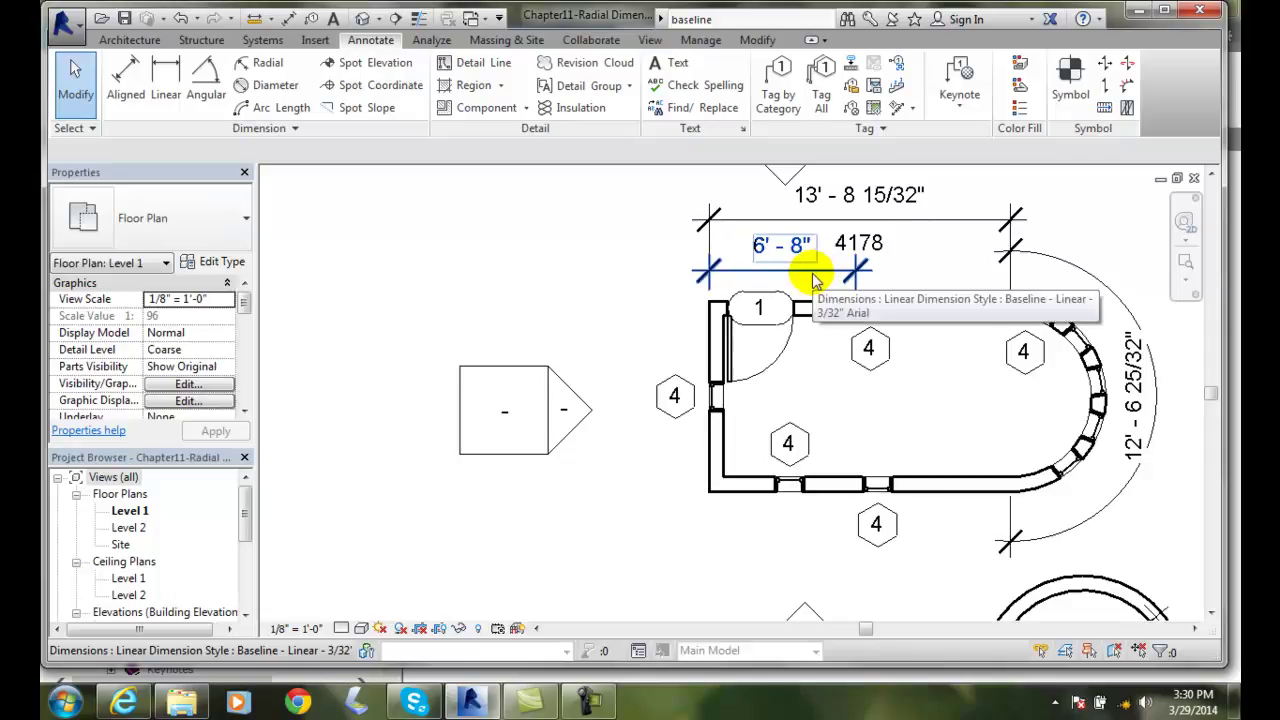
{"action": "left_click", "coordinate": [292, 128]}
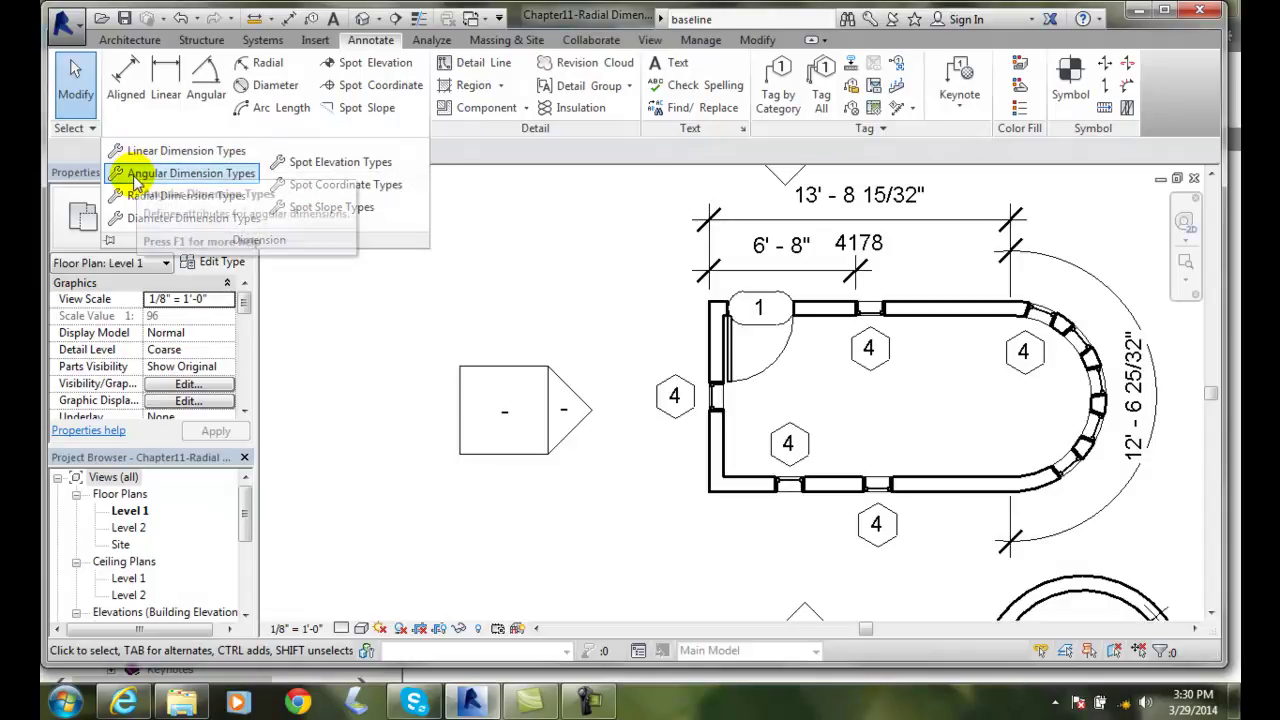